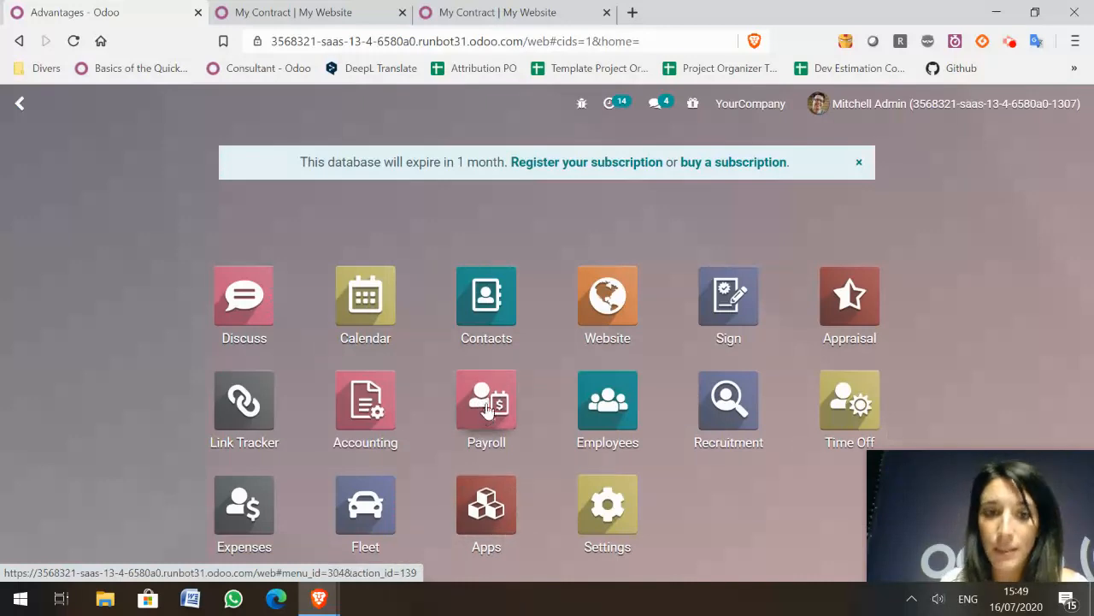
# Step: Open the Payroll app and display its configuration options
pyautogui.click(486, 410)
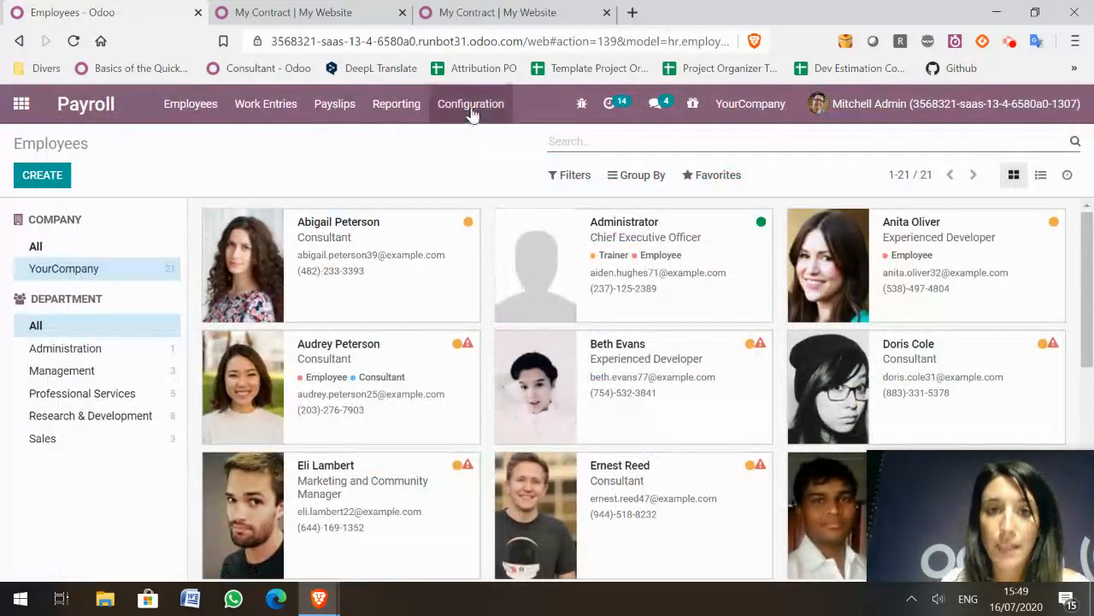
pyautogui.click(472, 111)
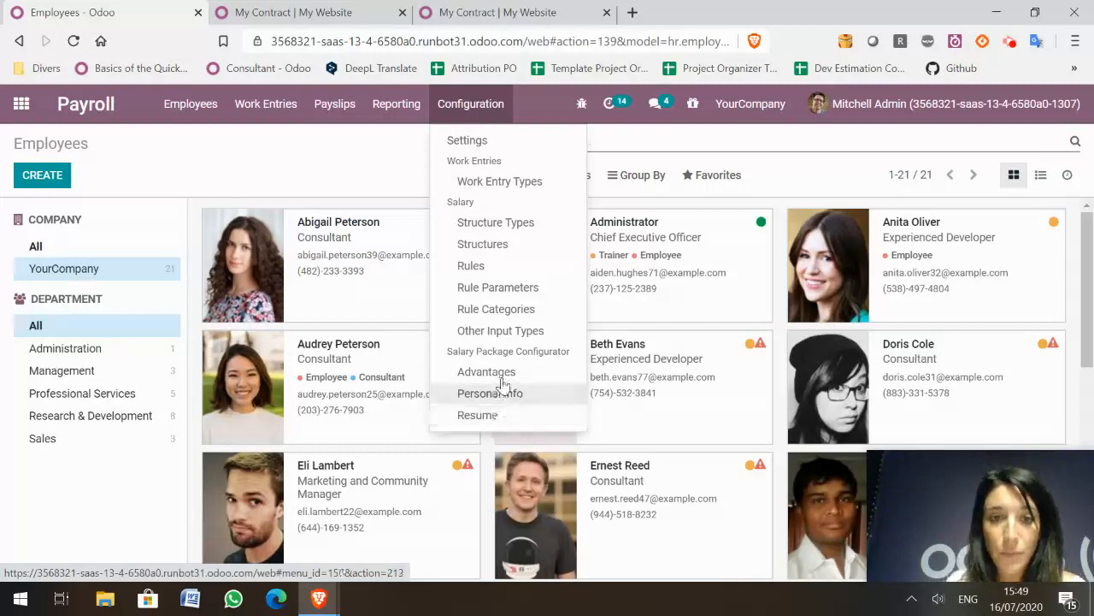
# Step: Examine the salary customization options and the personal information section on the example contract page
pyautogui.click(294, 12)
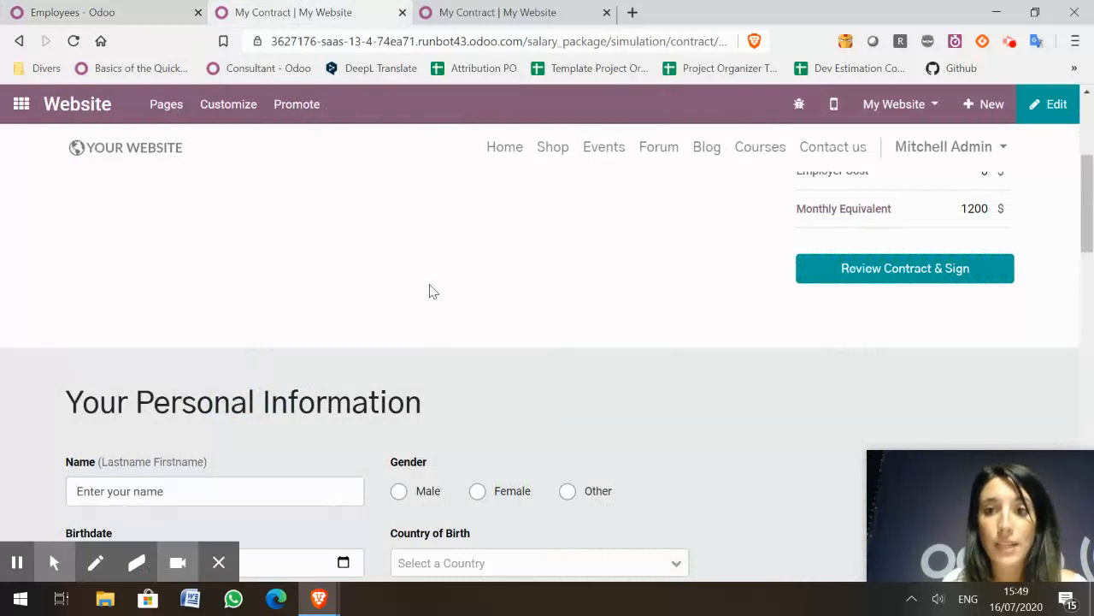
pyautogui.scroll(3, 430, 288)
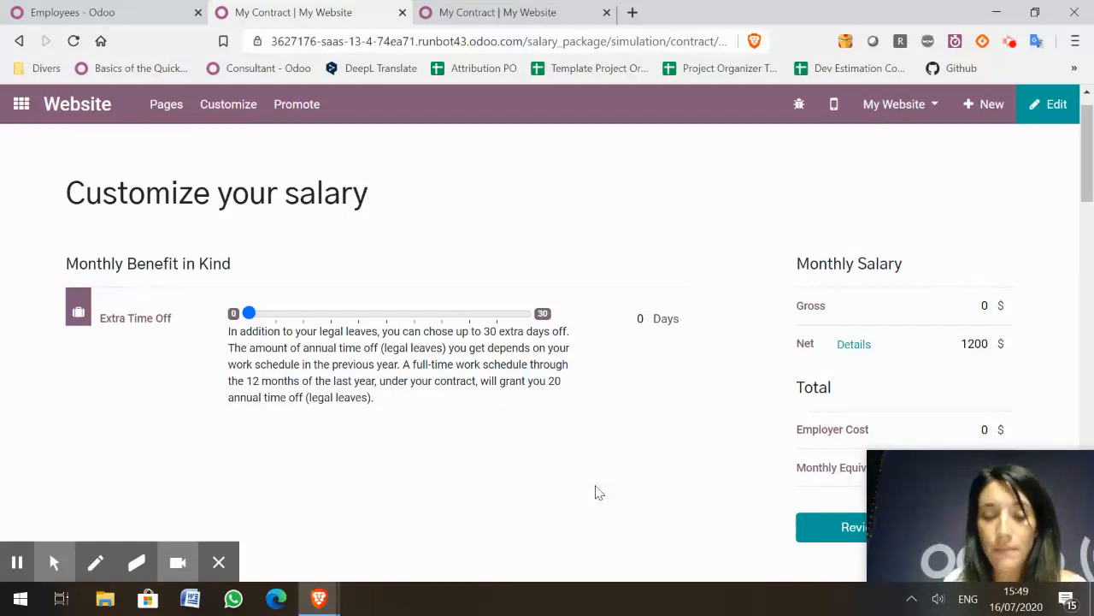
pyautogui.scroll(-4, 599, 492)
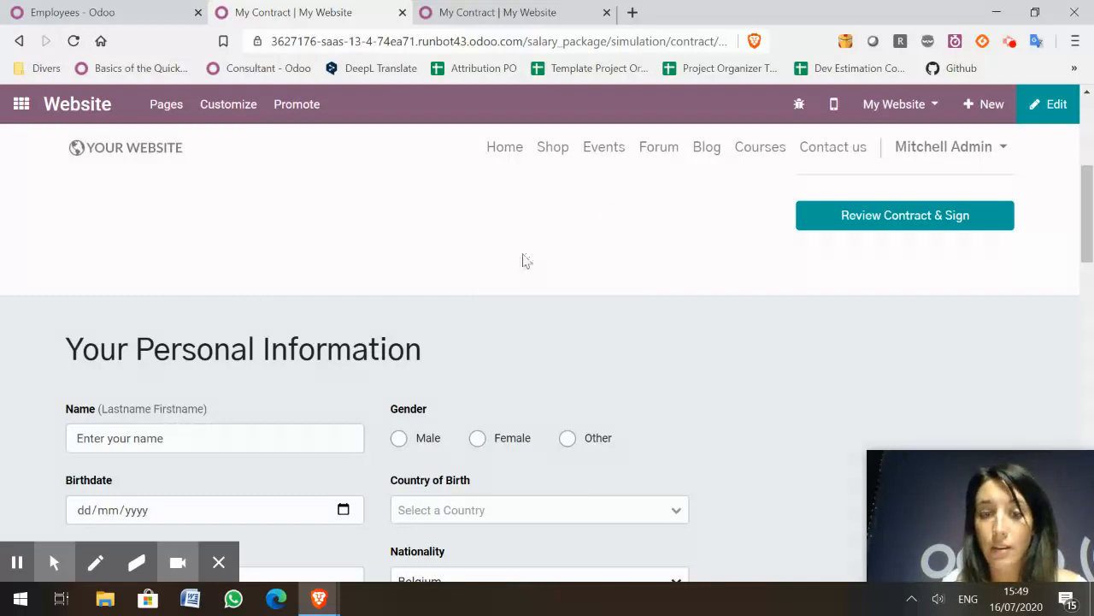
pyautogui.scroll(4, 527, 260)
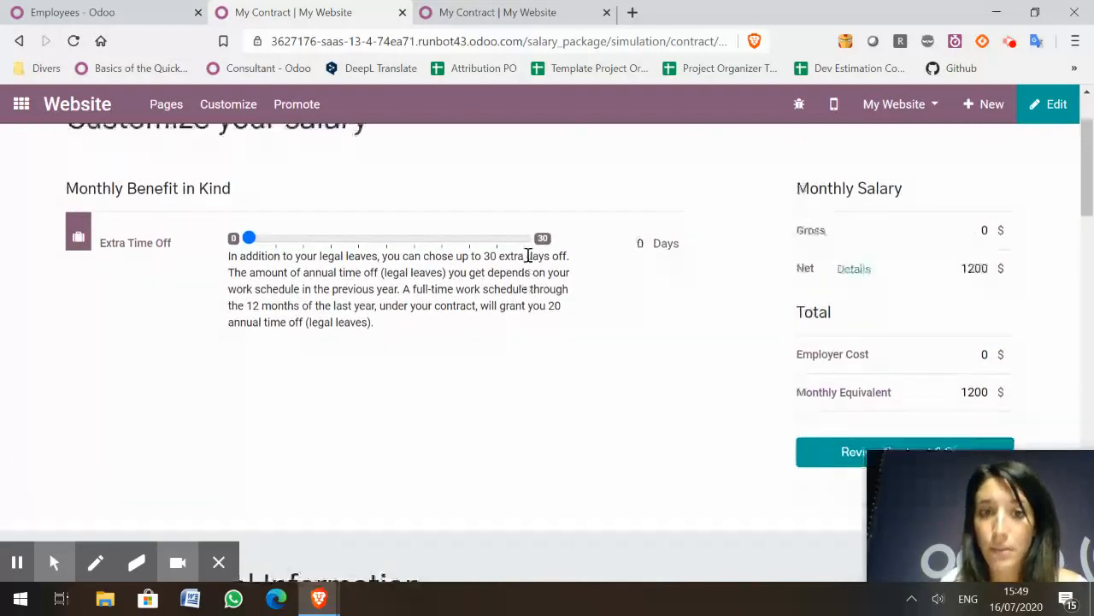
# Step: Create a new advantage for the Salary Package Configurator in Payroll and name it "Extra time off"
pyautogui.click(85, 12)
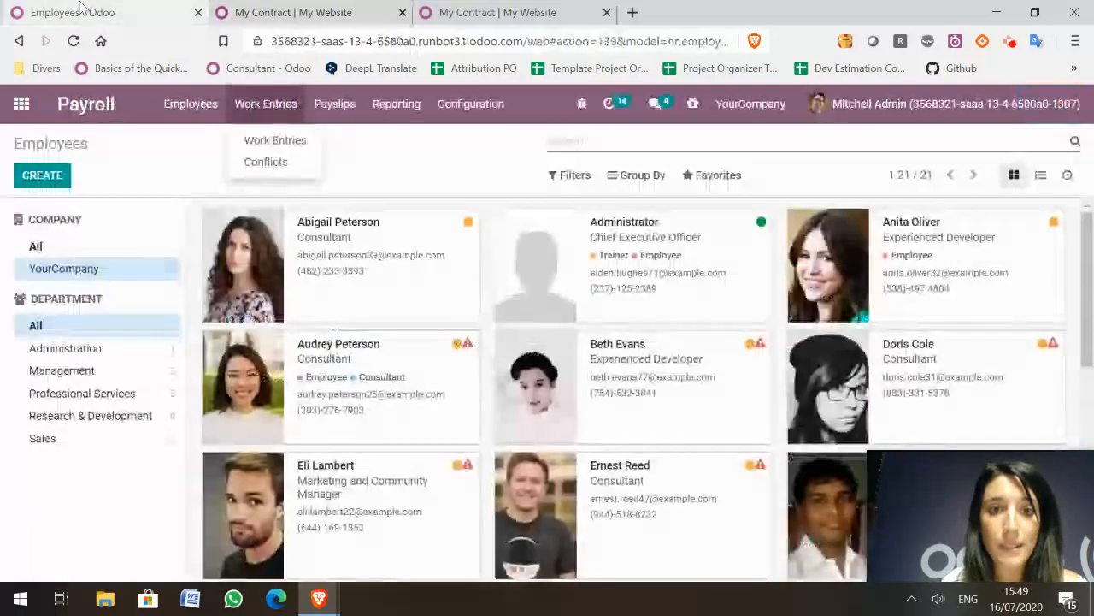
pyautogui.click(472, 104)
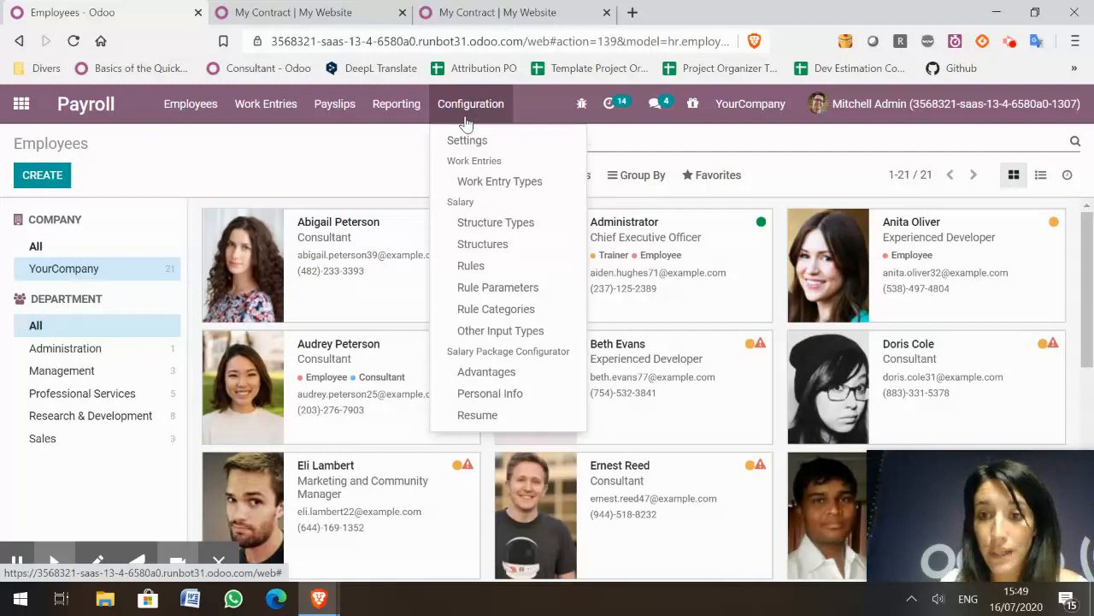
pyautogui.click(500, 374)
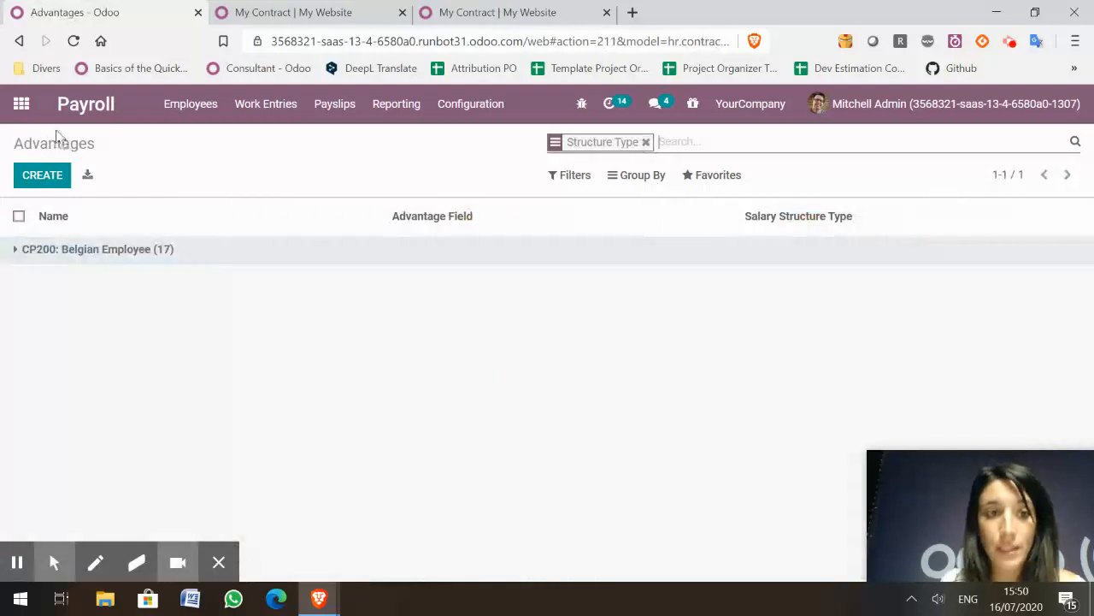
pyautogui.click(39, 175)
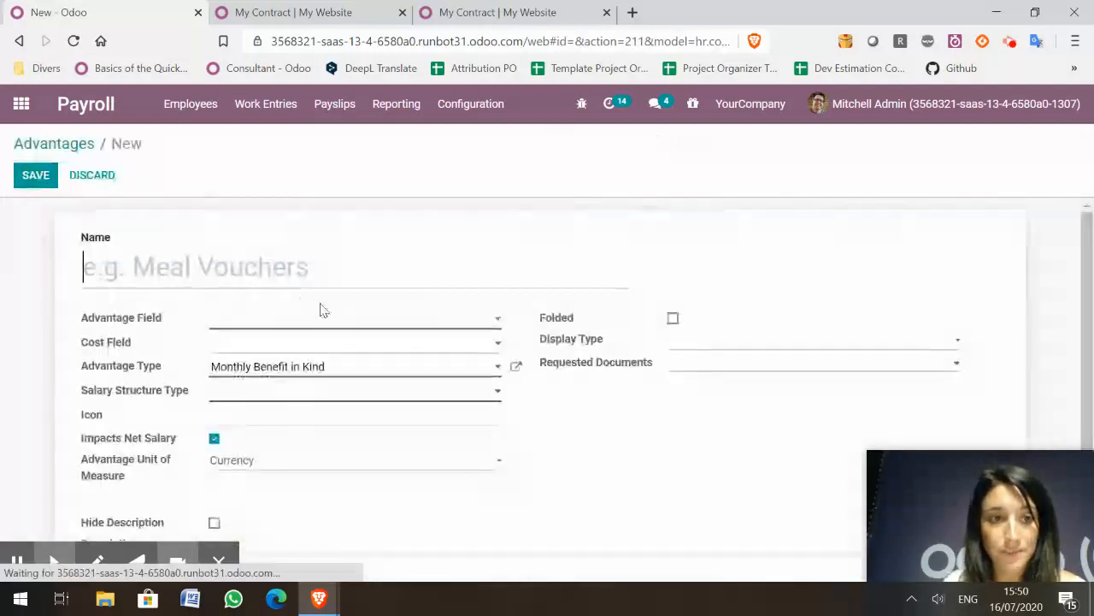
pyautogui.write('Extr')
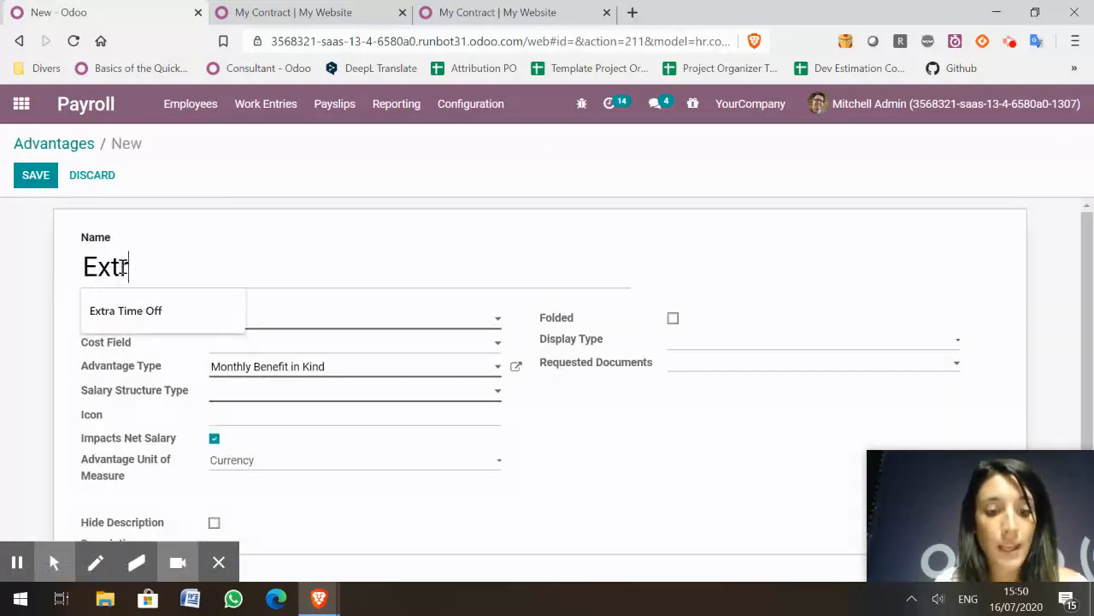
pyautogui.write('a time off')
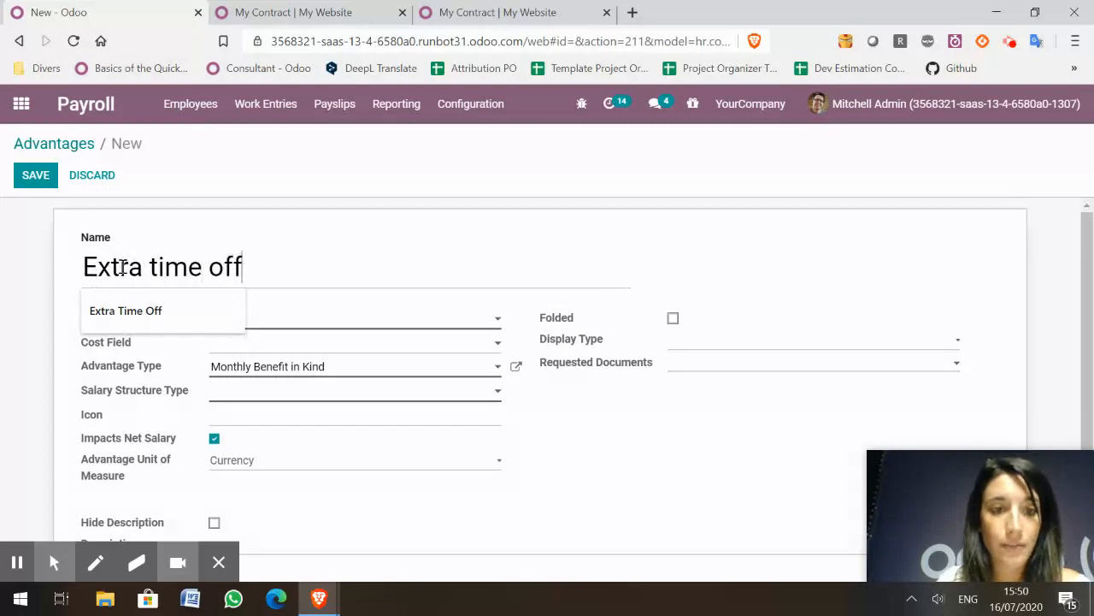
# Step: Set both the advantage field and the cost field to Paid Time Off (hr.contract)
pyautogui.click(322, 321)
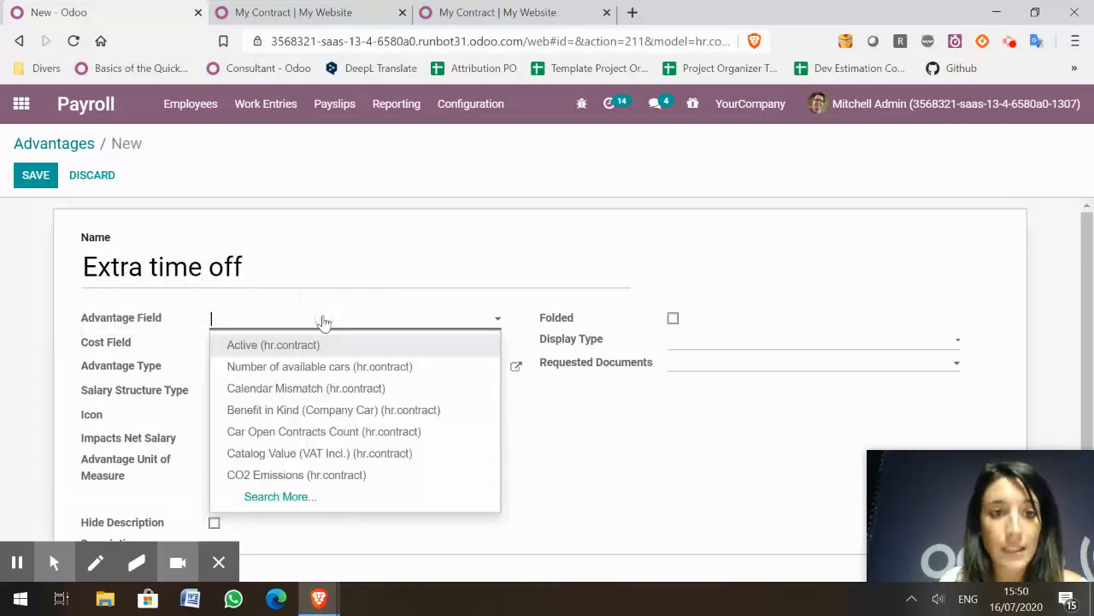
pyautogui.write('a')
pyautogui.press('BackSpace')
pyautogui.write('paid')
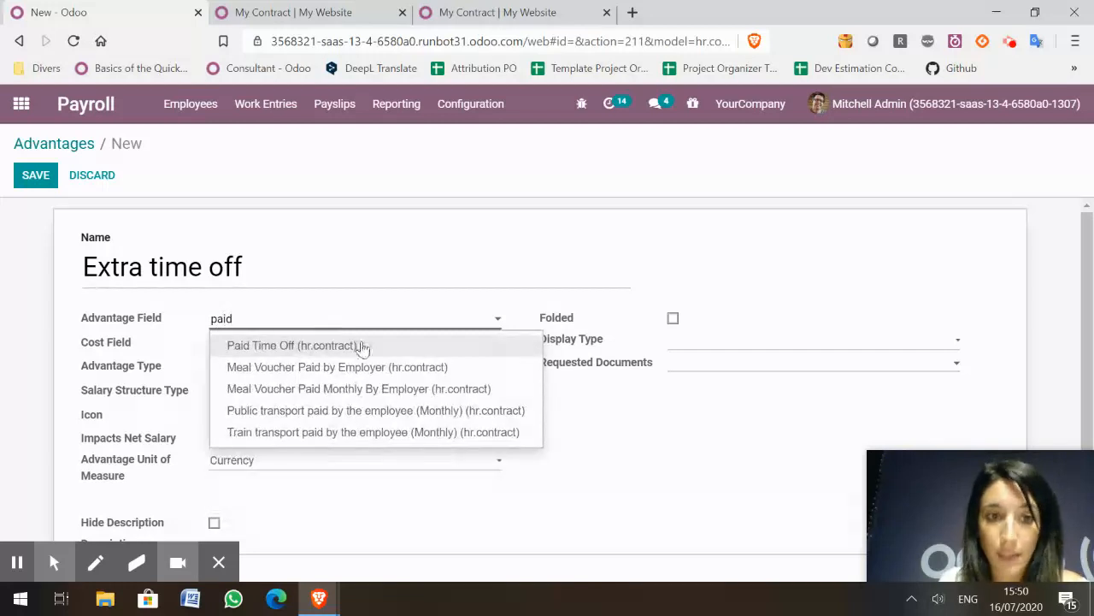
pyautogui.click(362, 347)
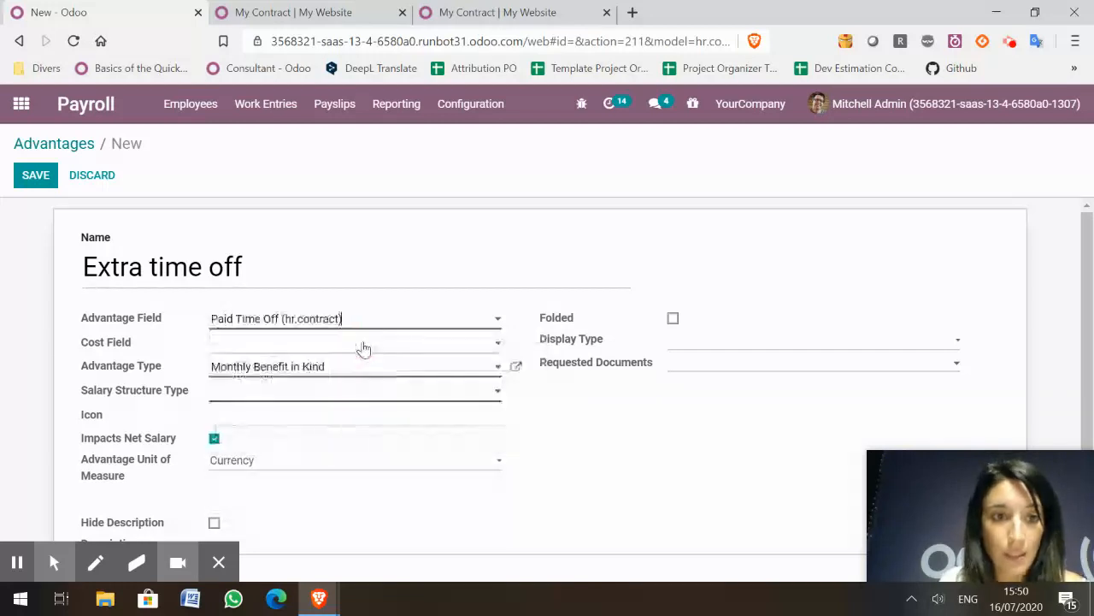
pyautogui.click(241, 349)
pyautogui.write('paid')
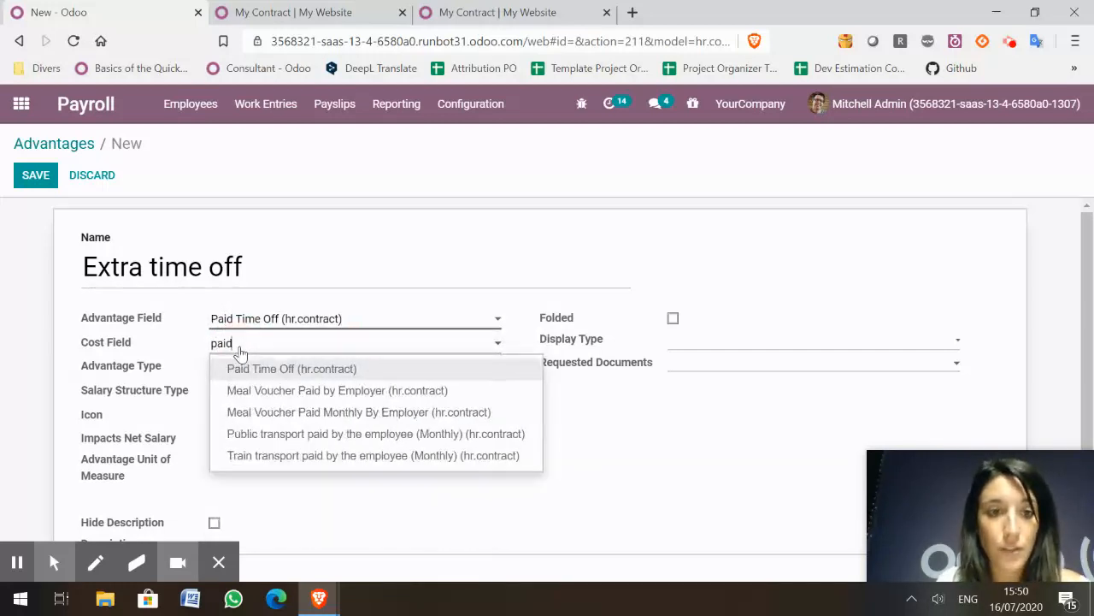
pyautogui.click(310, 369)
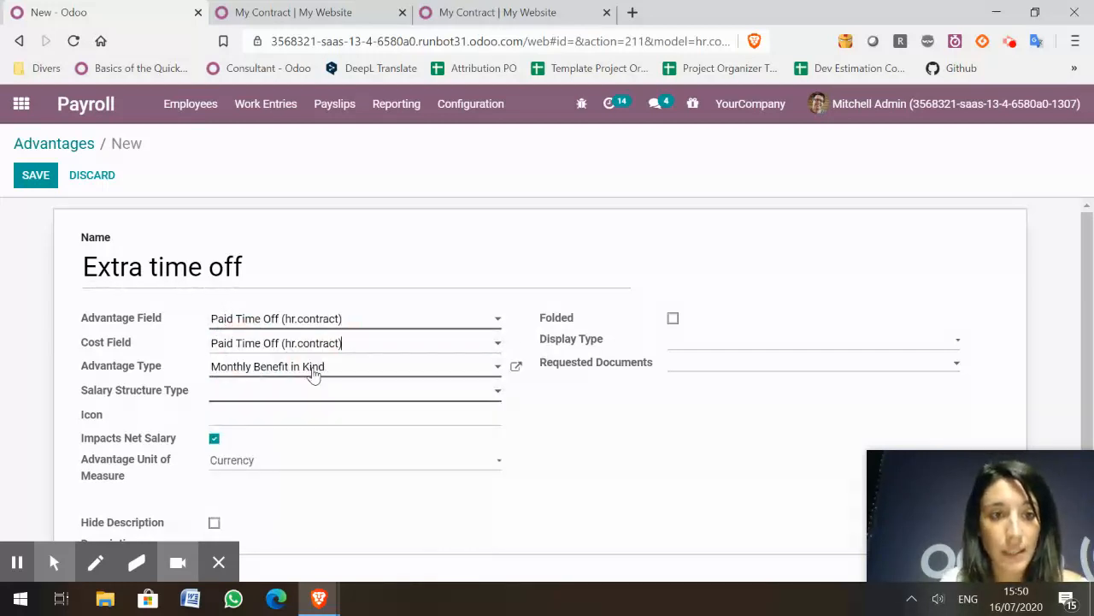
# Step: Set the advantage's salary structure type to Employee and its unit of measure to Days
pyautogui.click(242, 402)
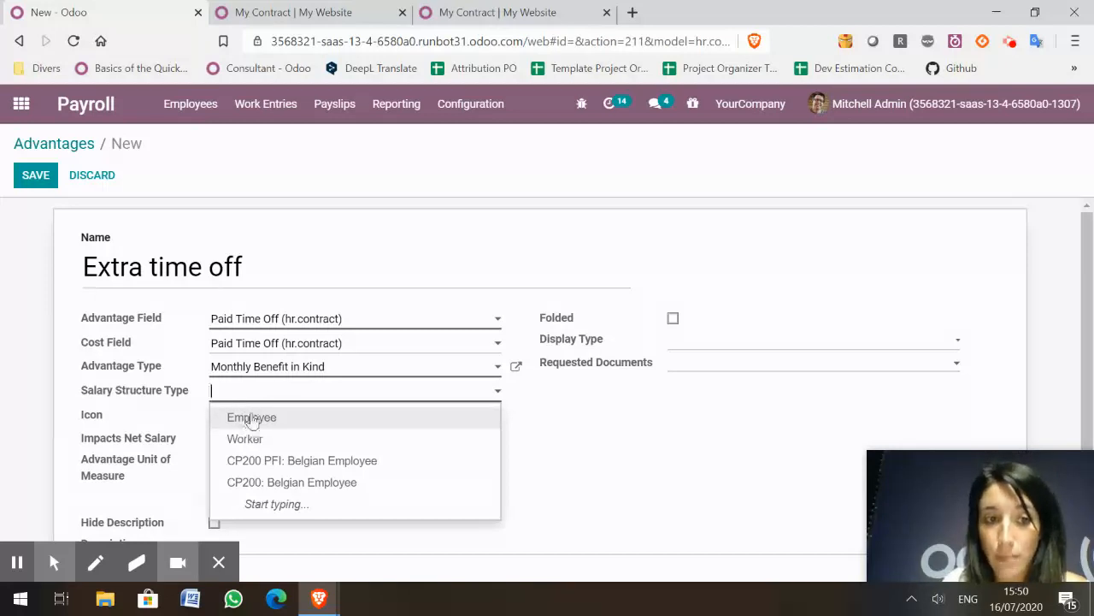
pyautogui.click(251, 418)
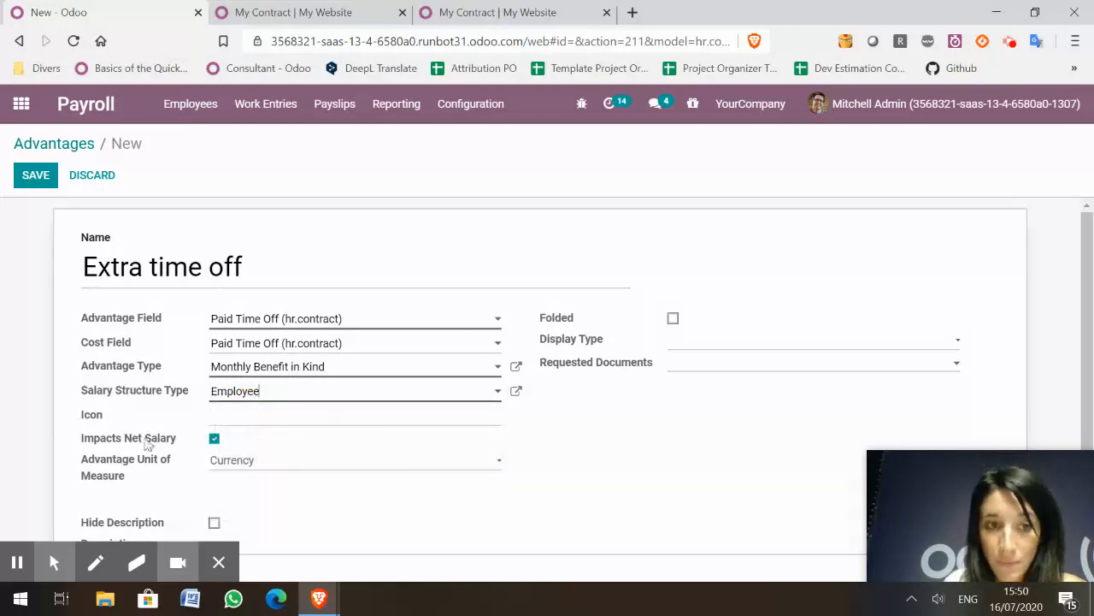
pyautogui.click(263, 467)
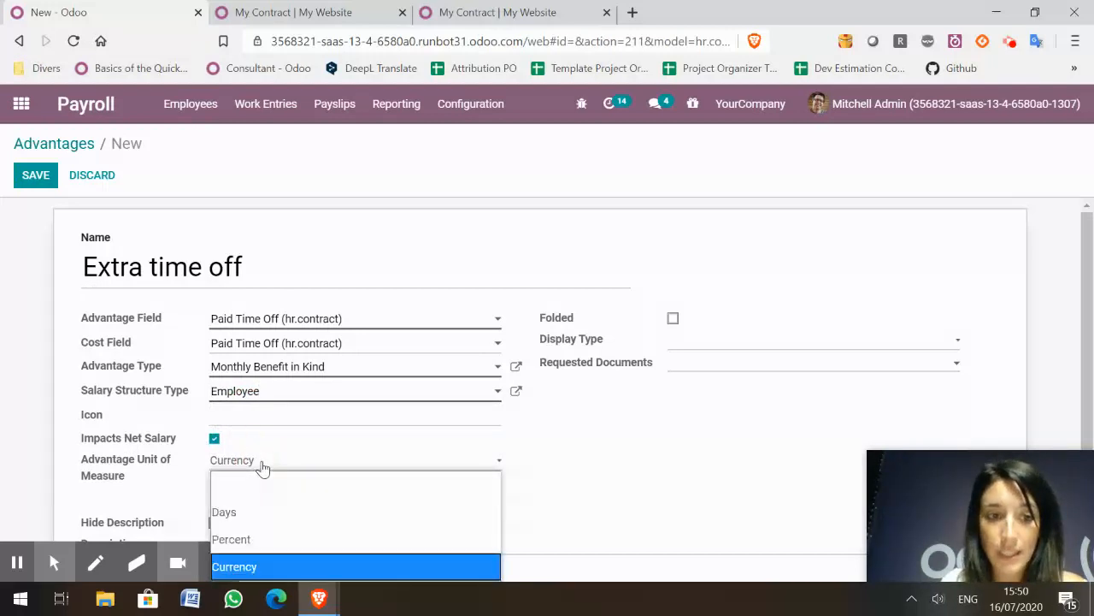
pyautogui.click(242, 514)
# Step: Display the advantage as a slider with a maximum of 15
pyautogui.scroll(-1, 604, 452)
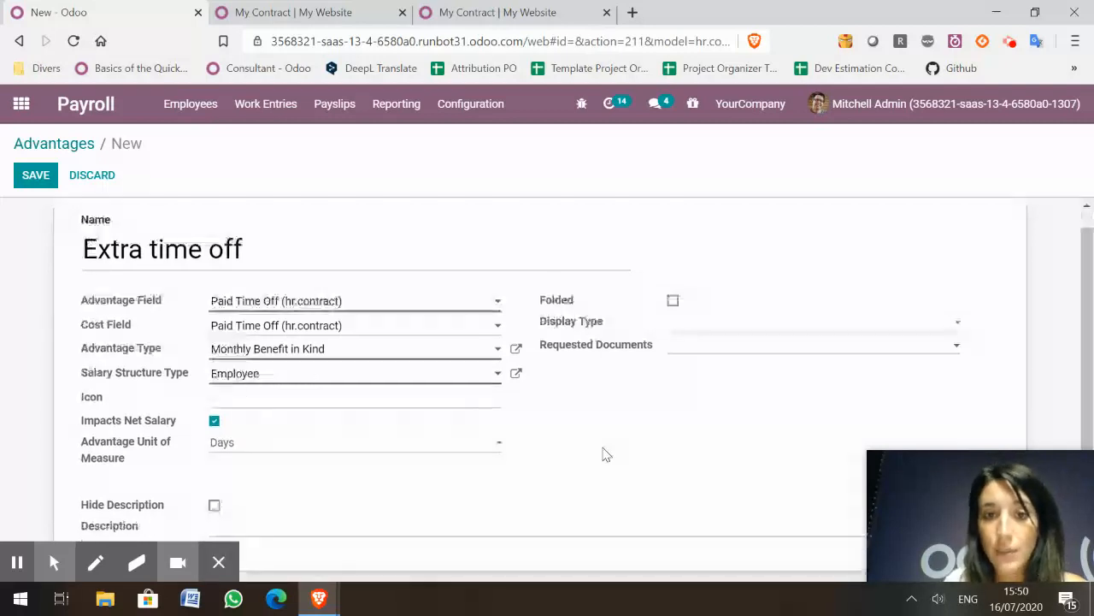
pyautogui.click(700, 330)
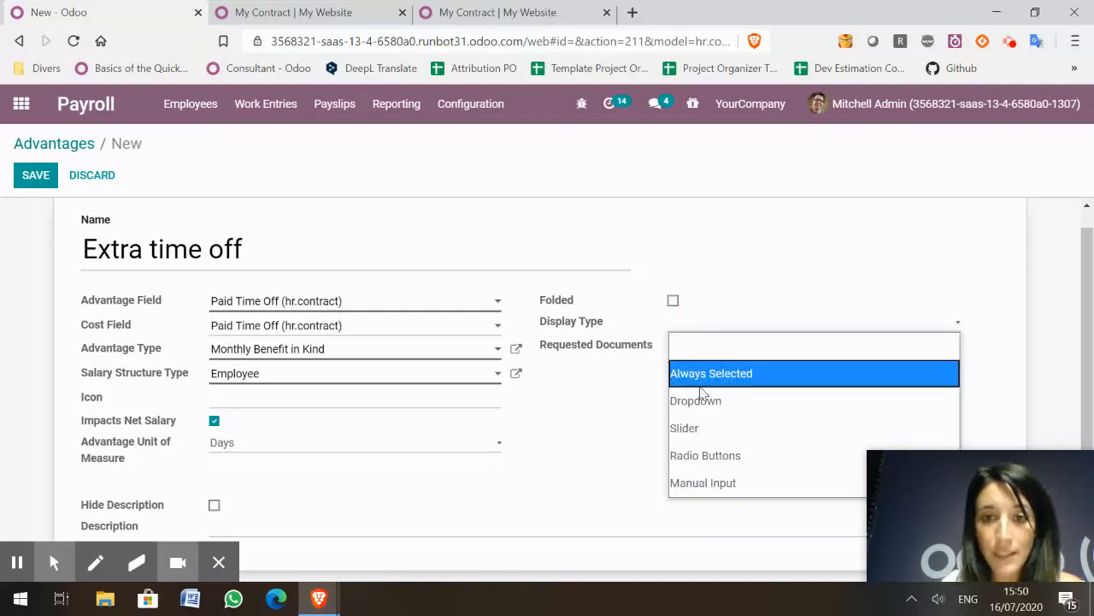
pyautogui.click(697, 429)
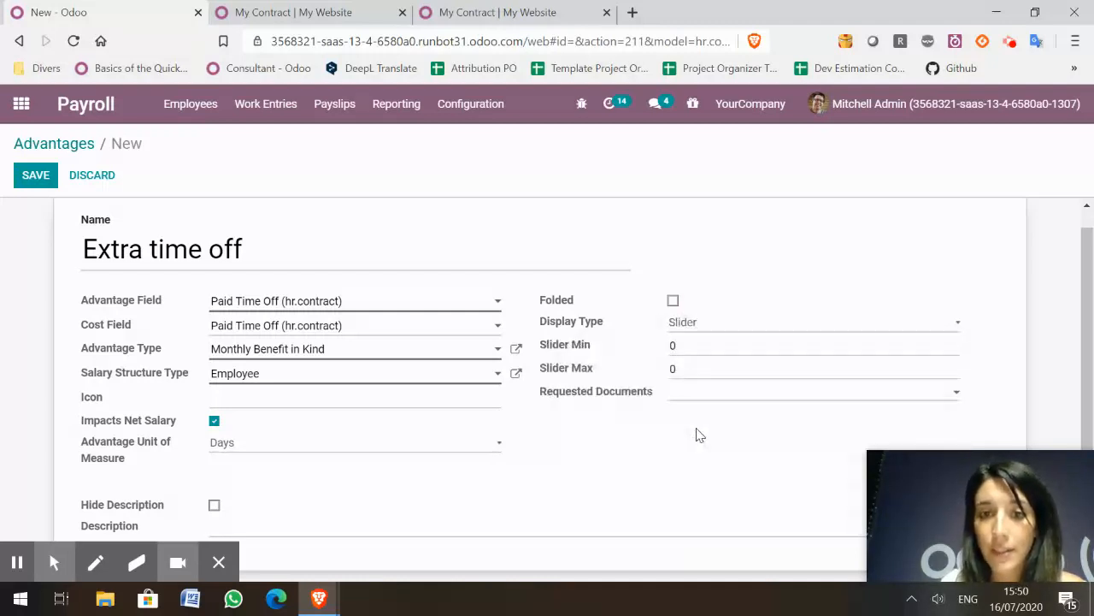
pyautogui.click(690, 374)
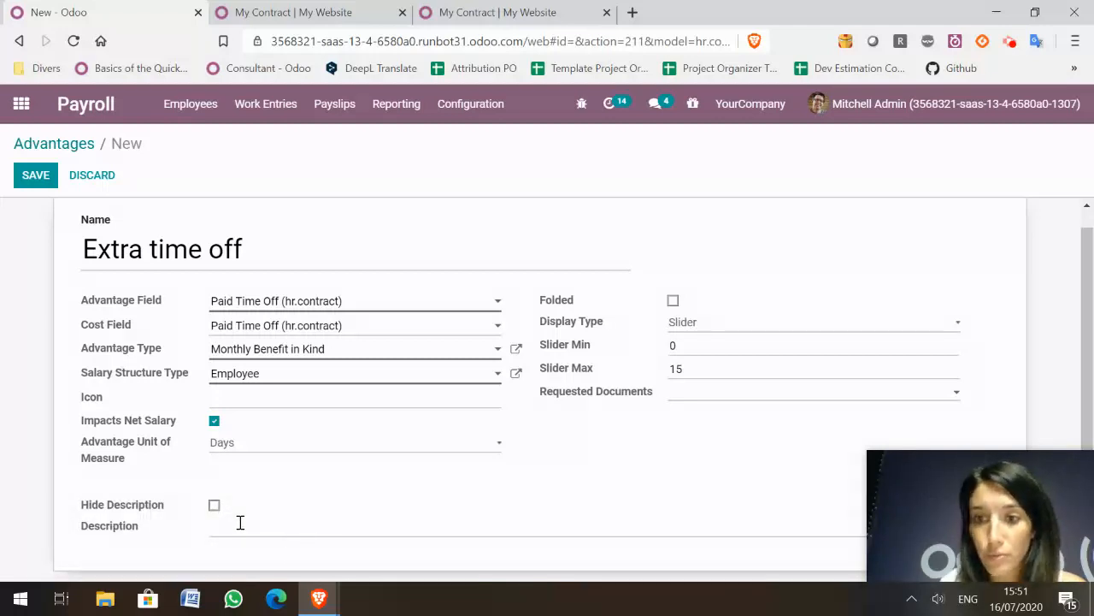
# Step: Enter the description "Take up to 15 more days to your legal holidays" and save the advantage
pyautogui.write('In addition to your legal leaves, you can chose up to 30 extra days off.')
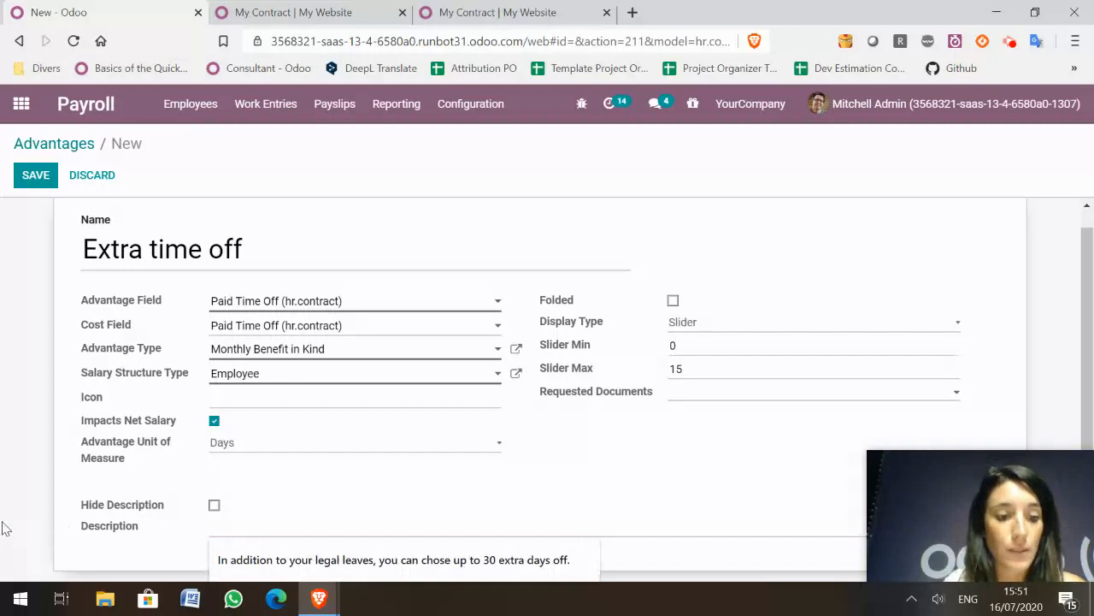
pyautogui.write('Take up to 1')
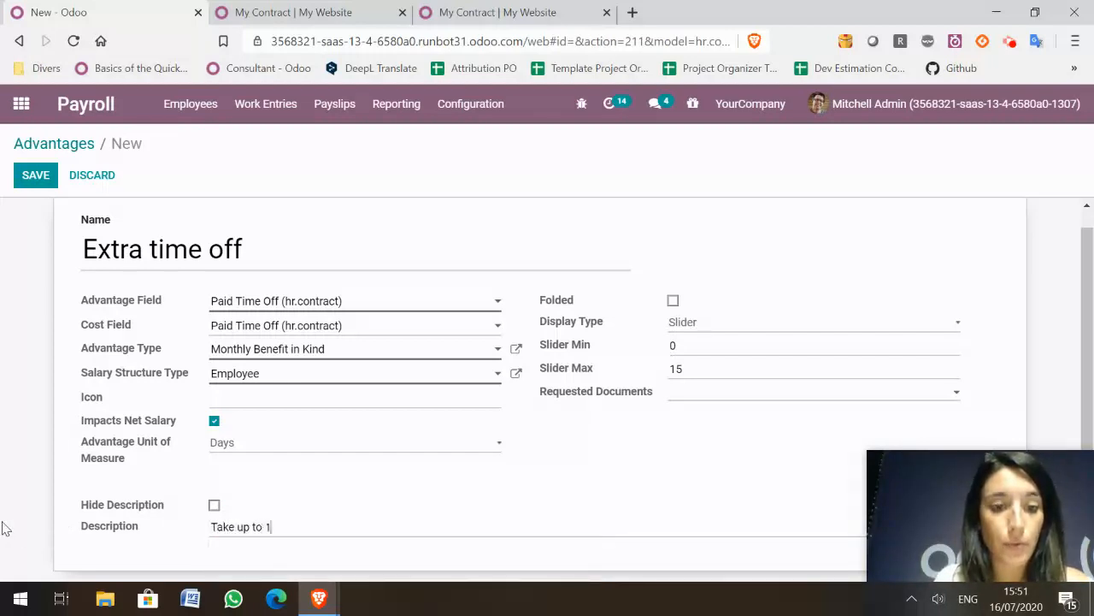
pyautogui.write('5 more days to ')
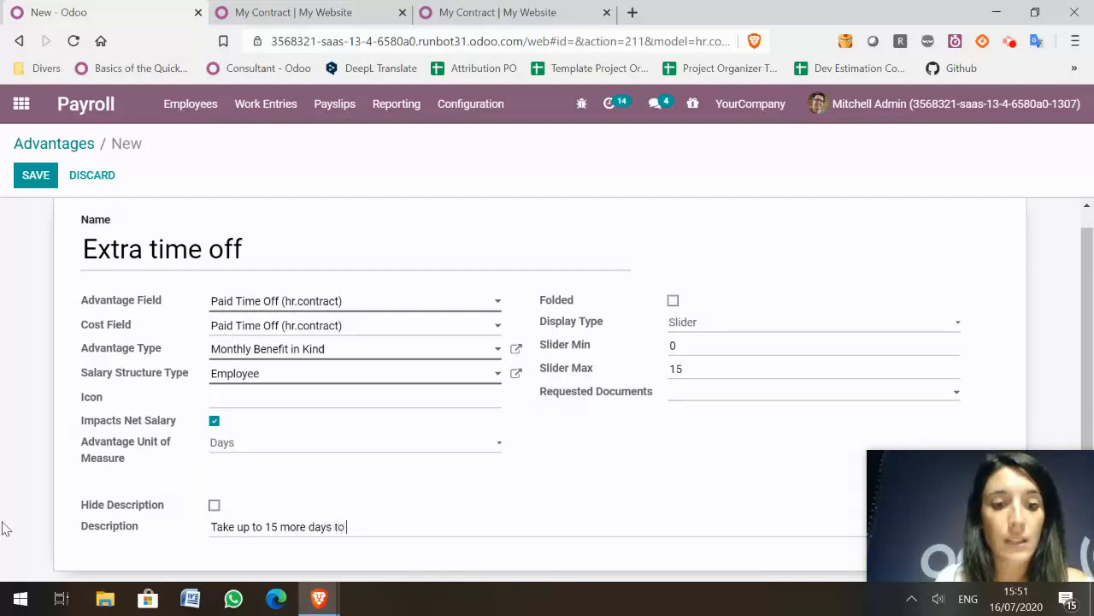
pyautogui.write('your legal holidays')
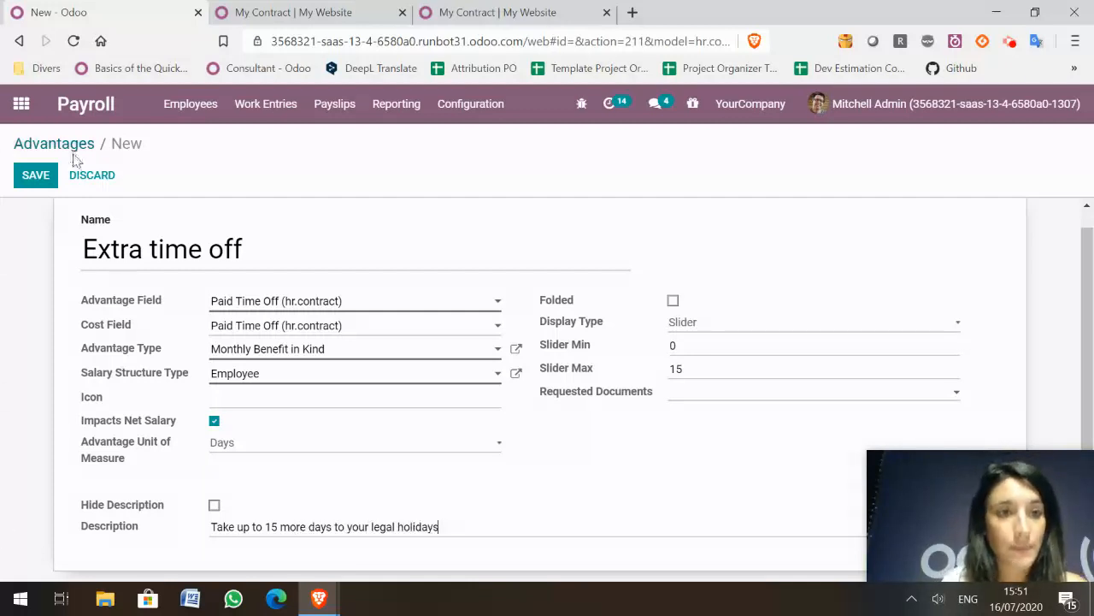
pyautogui.click(35, 176)
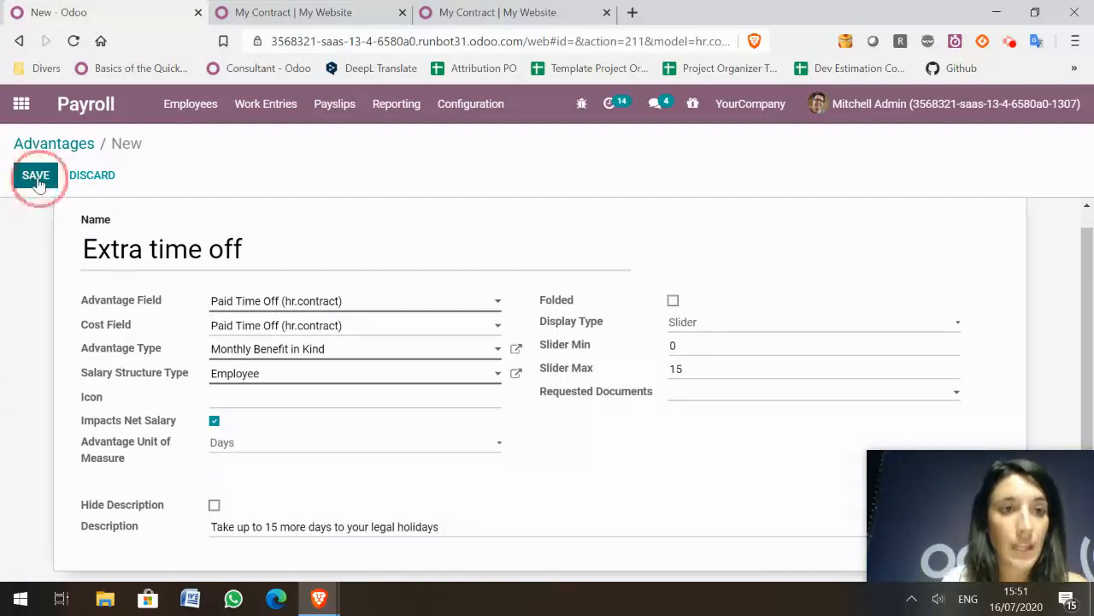
# Step: Reload this database's contract simulation page and set Extra time off to 7 days
pyautogui.click(471, 11)
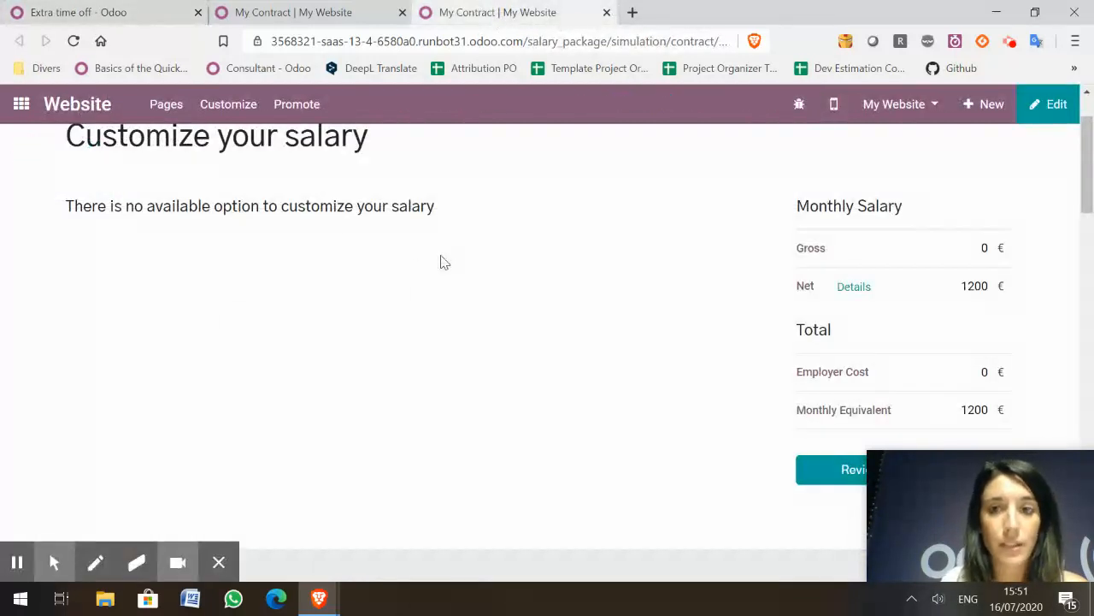
pyautogui.scroll(1, 441, 261)
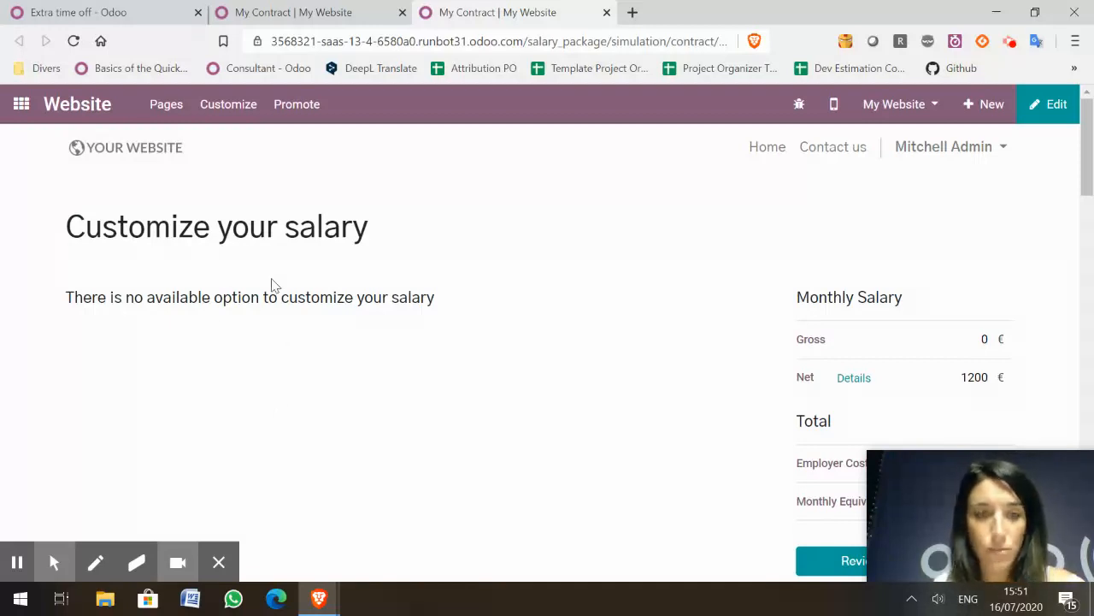
pyautogui.press('F5')
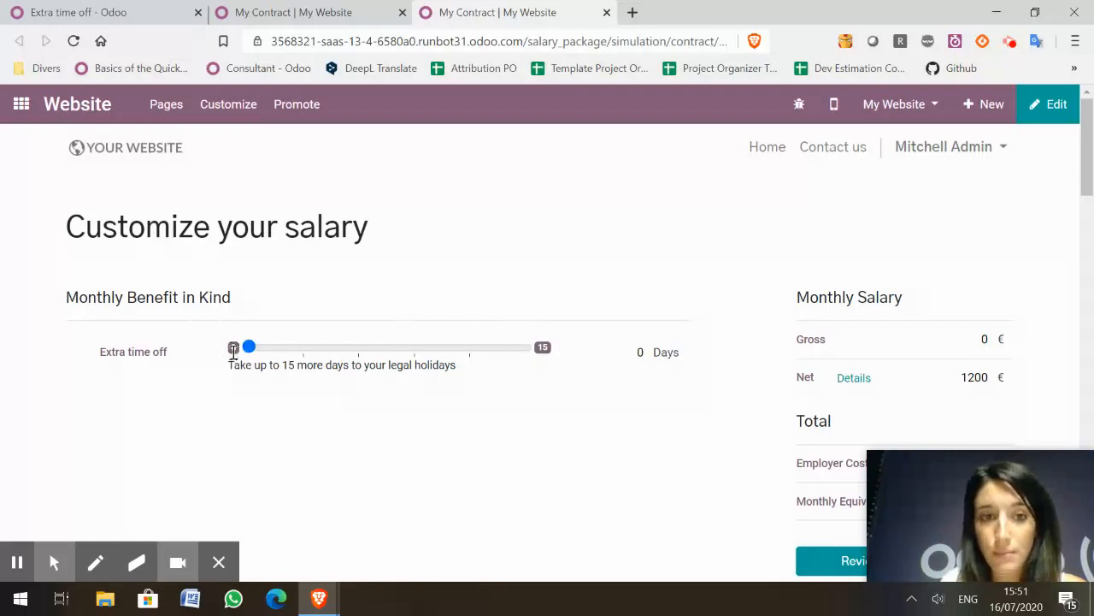
pyautogui.scroll(-1, 523, 444)
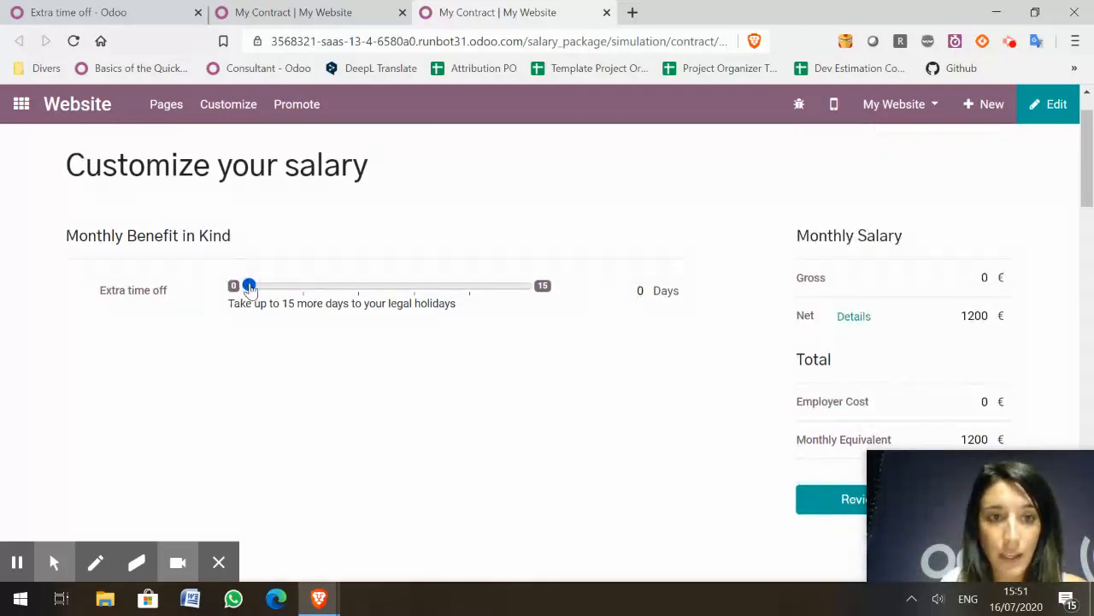
pyautogui.moveTo(248, 285); pyautogui.dragTo(383, 297)
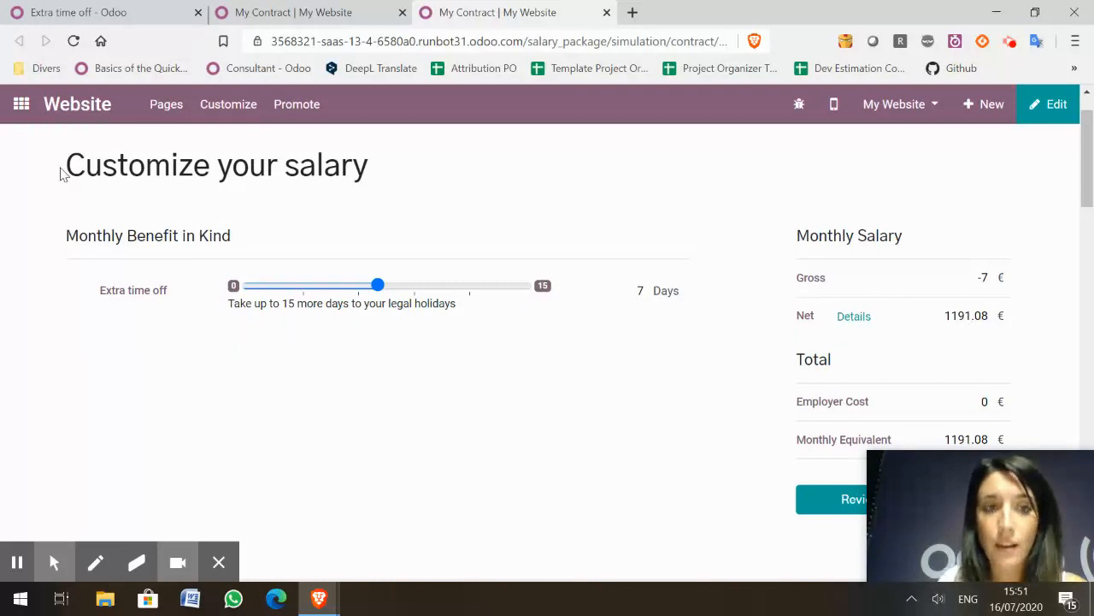
# Step: Go to the contracts in the Employees app and open the fourth contract in the New stage, for a Consultant
pyautogui.click(20, 106)
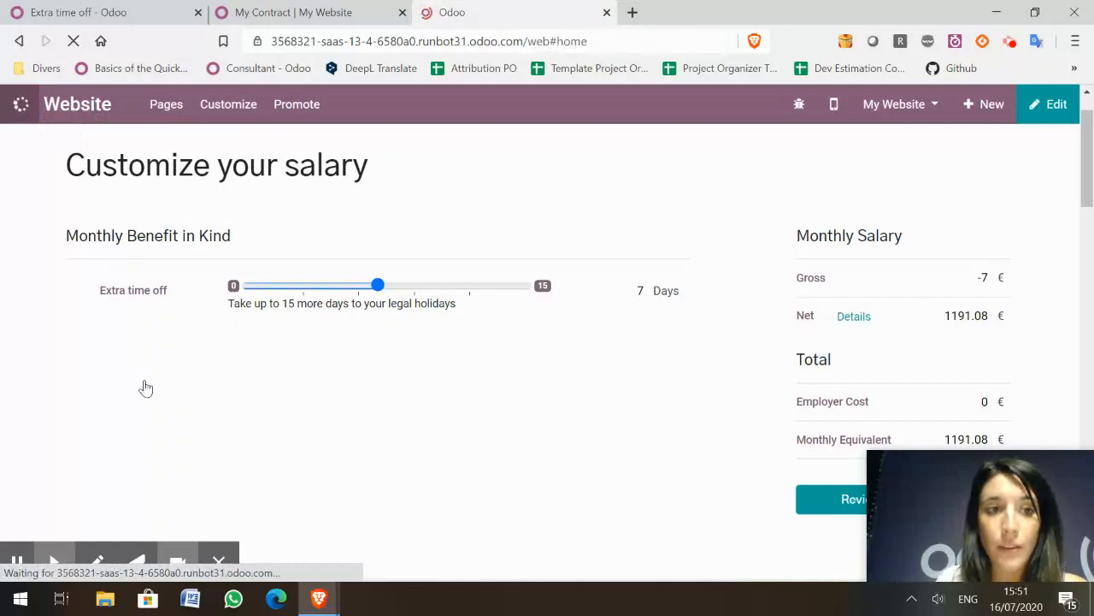
pyautogui.click(85, 14)
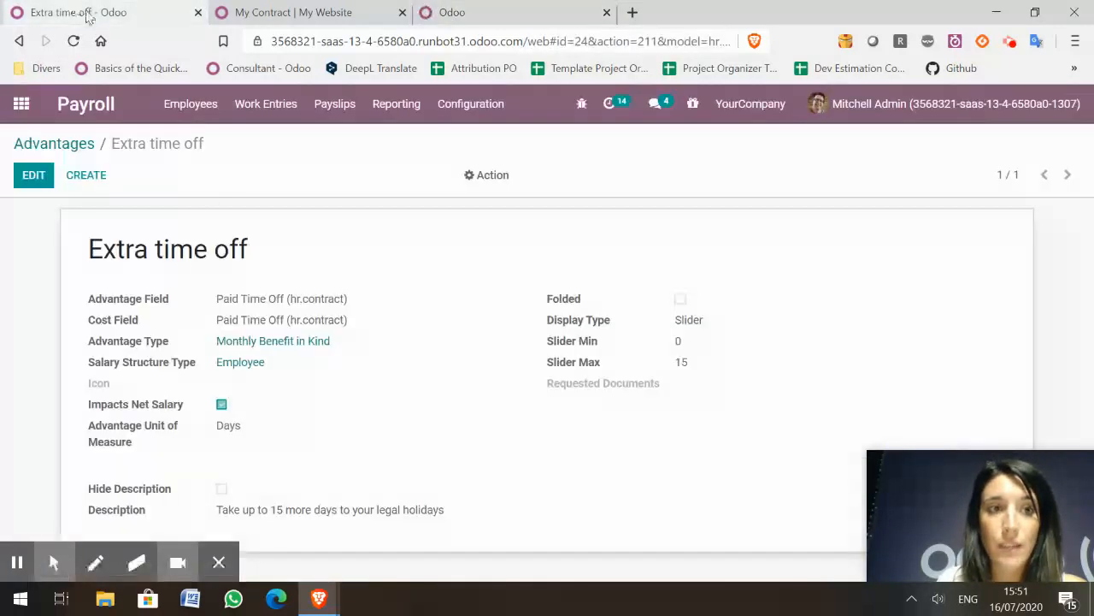
pyautogui.click(24, 107)
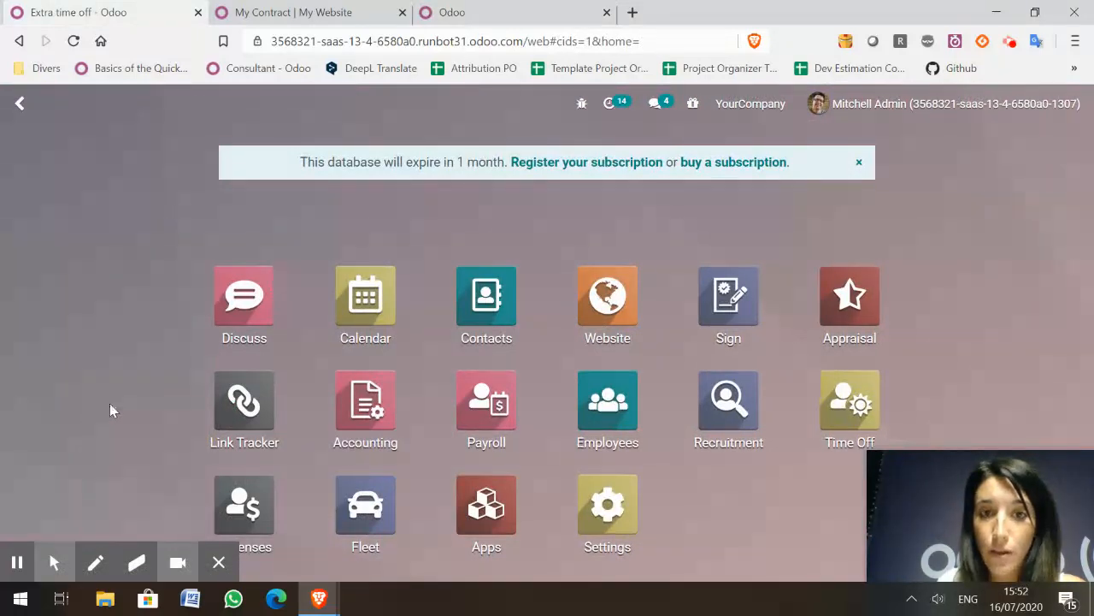
pyautogui.click(603, 421)
pyautogui.click(604, 421)
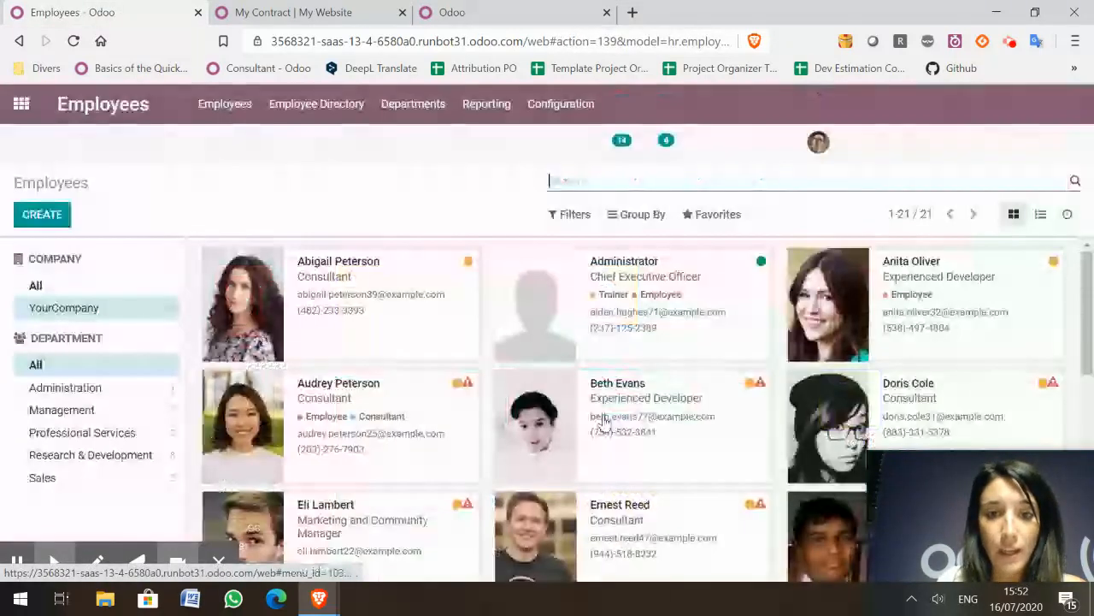
pyautogui.click(225, 104)
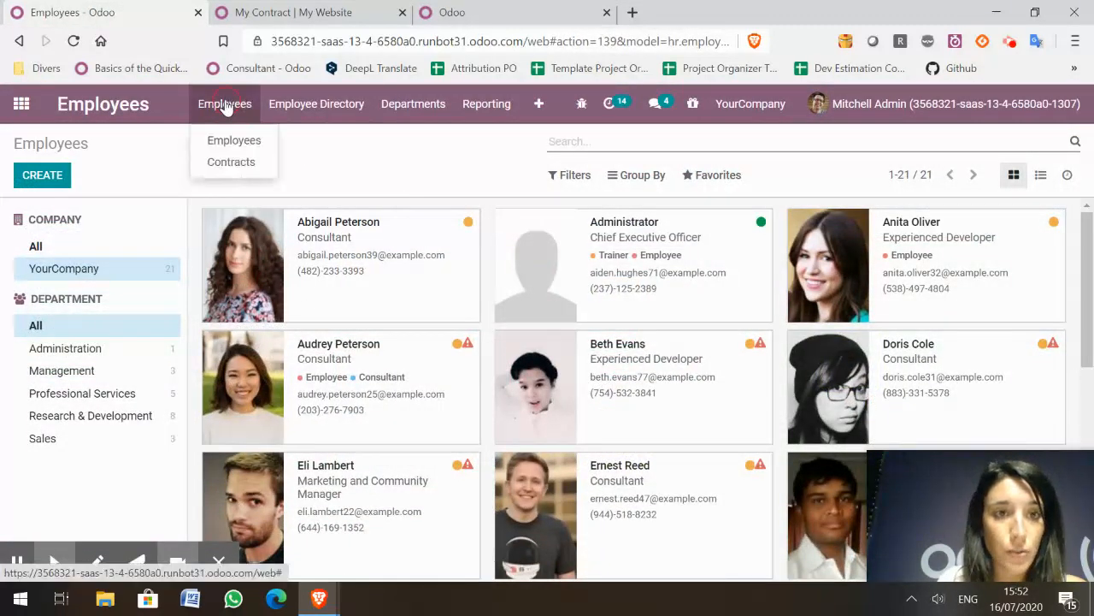
pyautogui.click(232, 162)
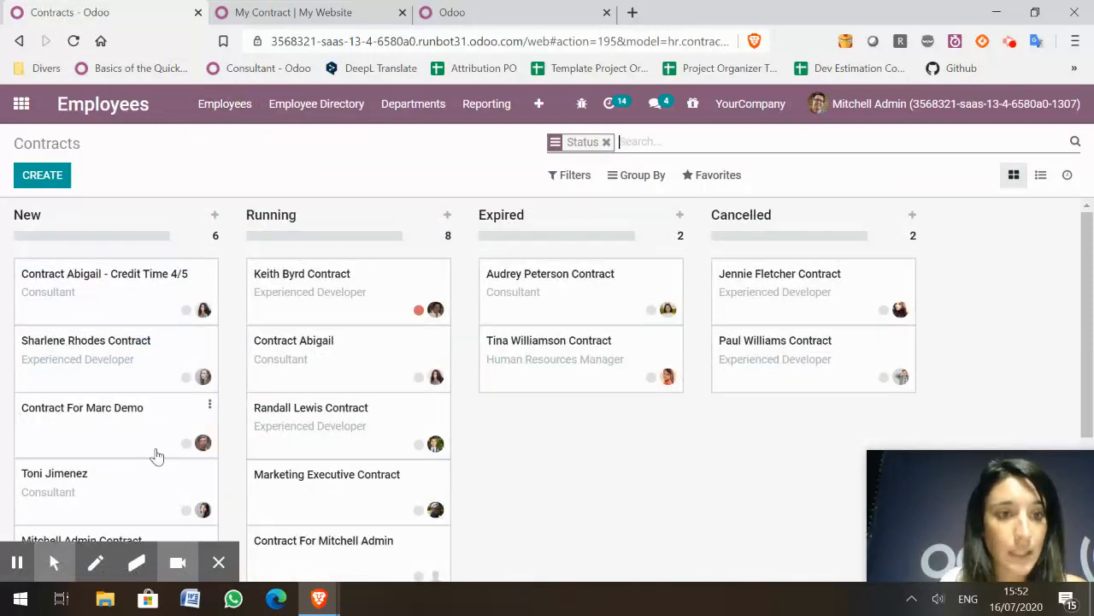
pyautogui.click(121, 483)
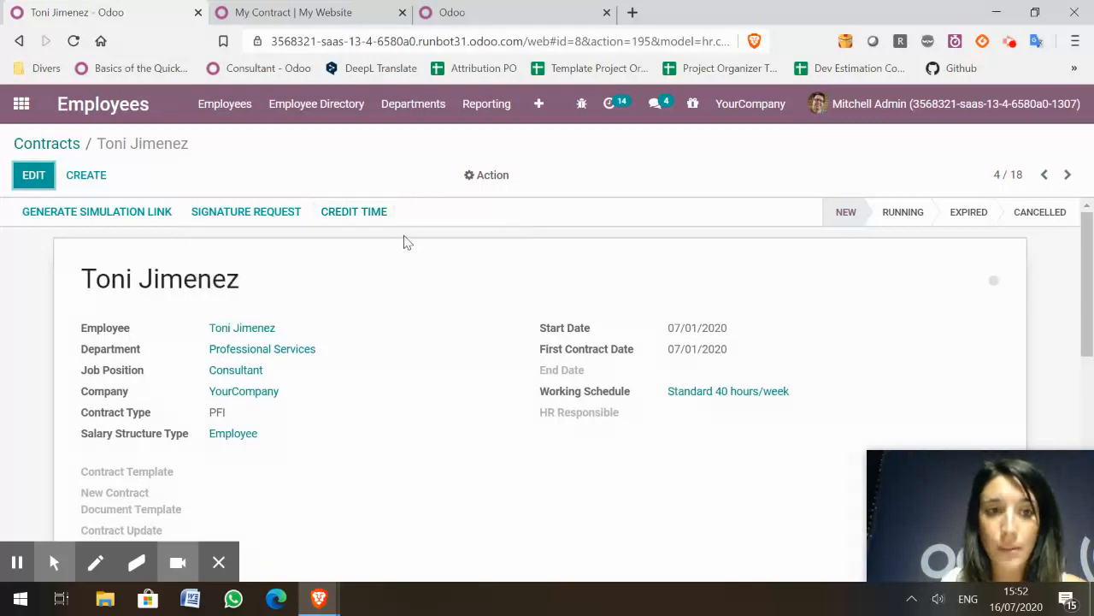
# Step: Start a credit time for this contract and set its start date to 09/01/2020
pyautogui.click(346, 221)
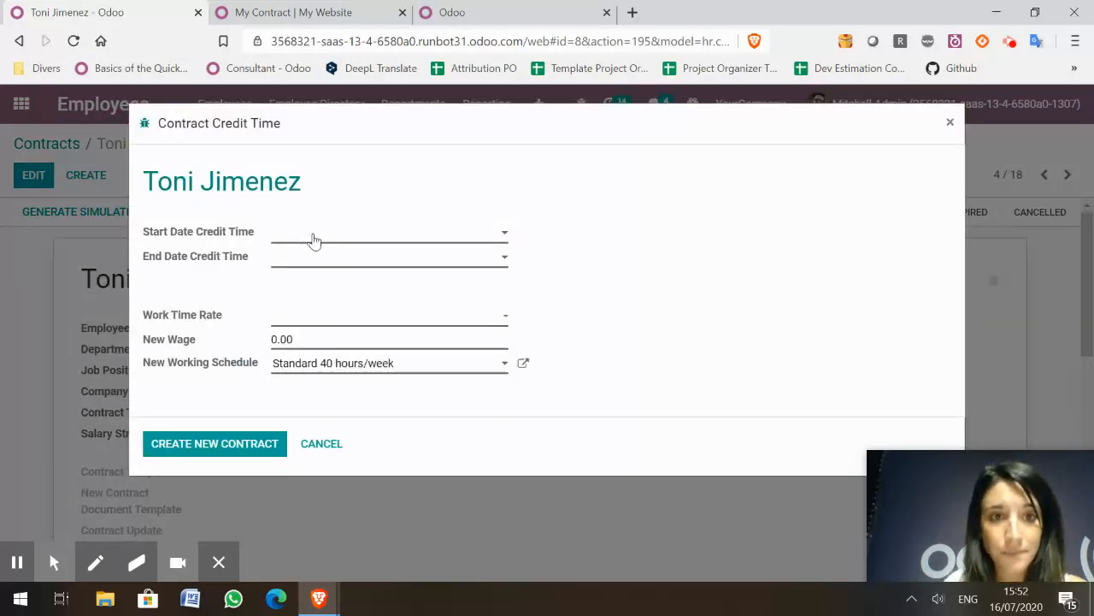
pyautogui.click(314, 240)
pyautogui.click(313, 241)
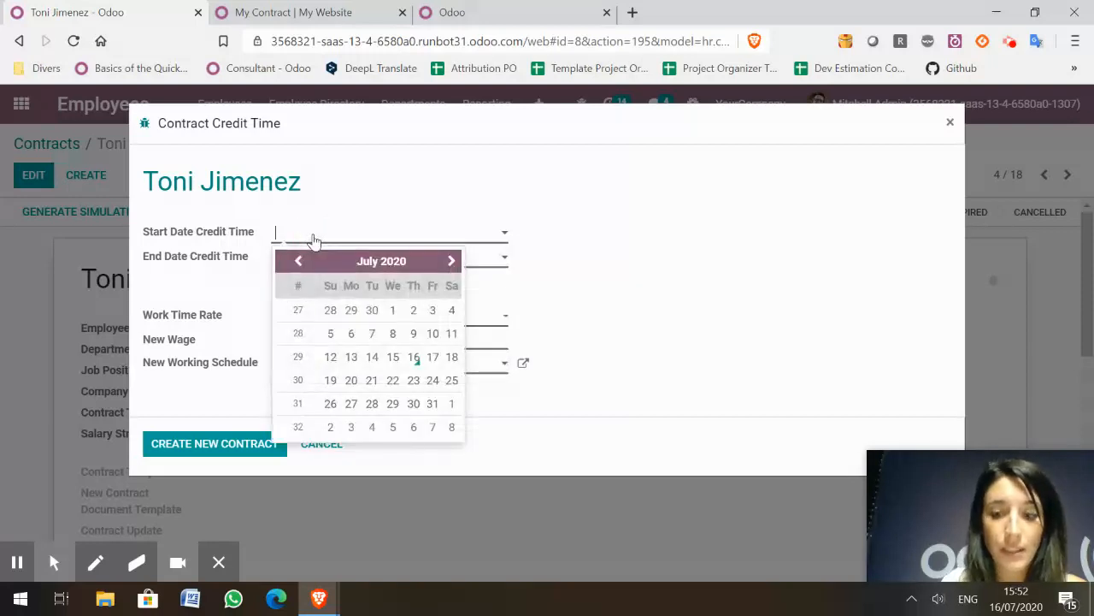
pyautogui.click(451, 261)
pyautogui.click(451, 260)
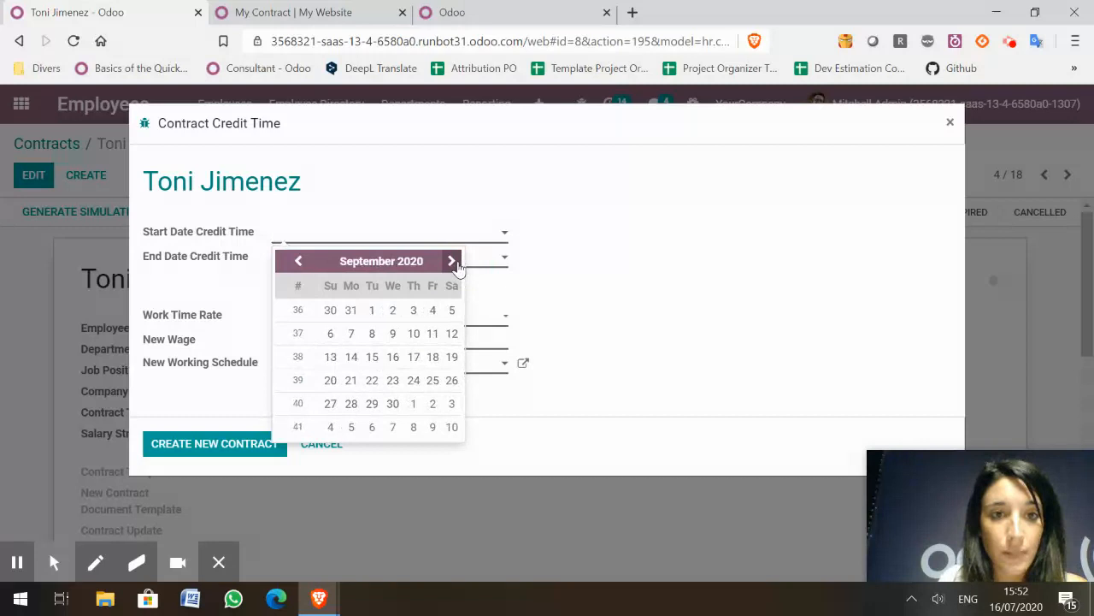
pyautogui.click(373, 314)
# Step: Set the credit time's end date to 12/31/2020
pyautogui.click(326, 259)
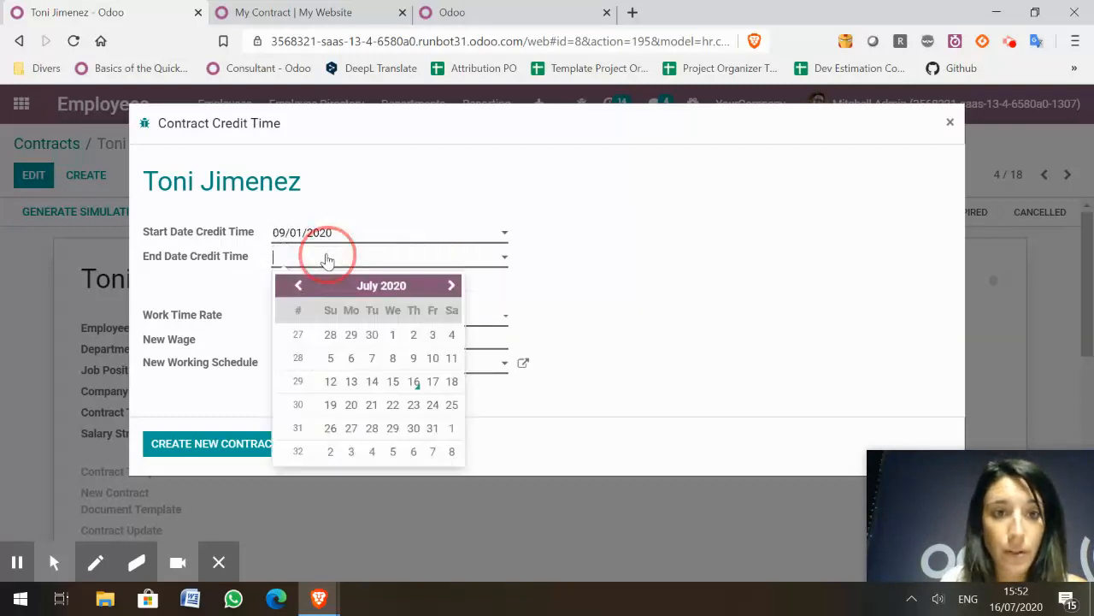
pyautogui.click(451, 287)
pyautogui.click(451, 286)
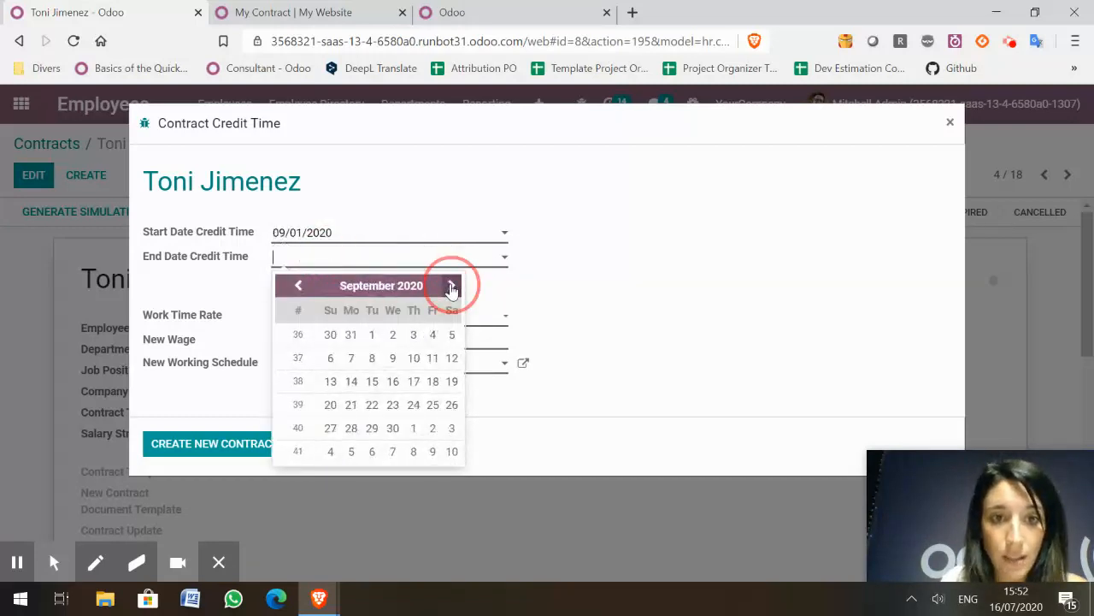
pyautogui.click(452, 287)
pyautogui.click(451, 286)
pyautogui.click(451, 287)
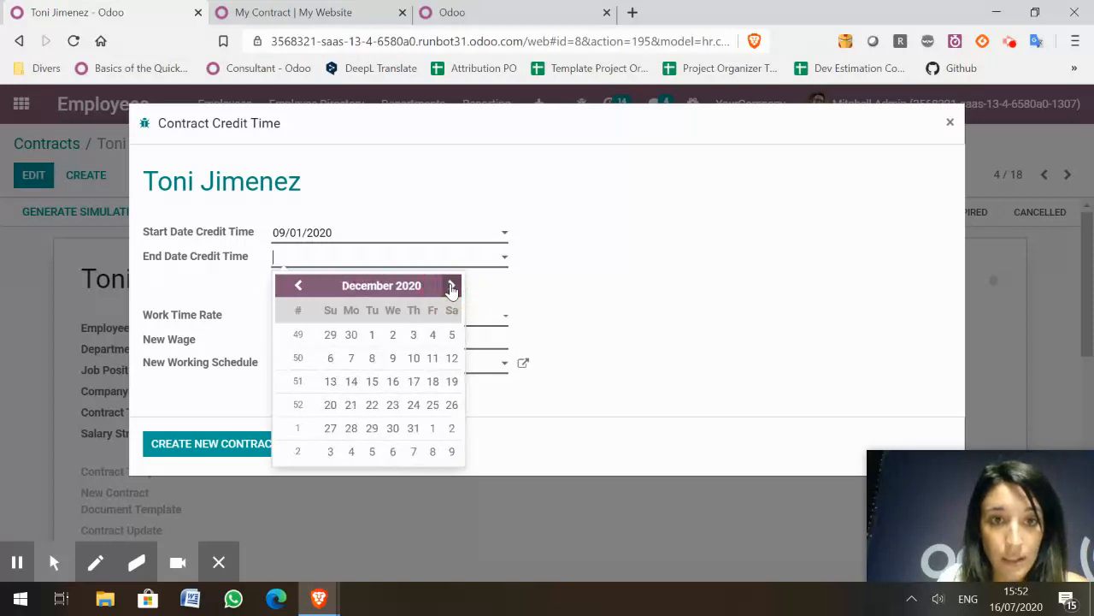
pyautogui.click(414, 428)
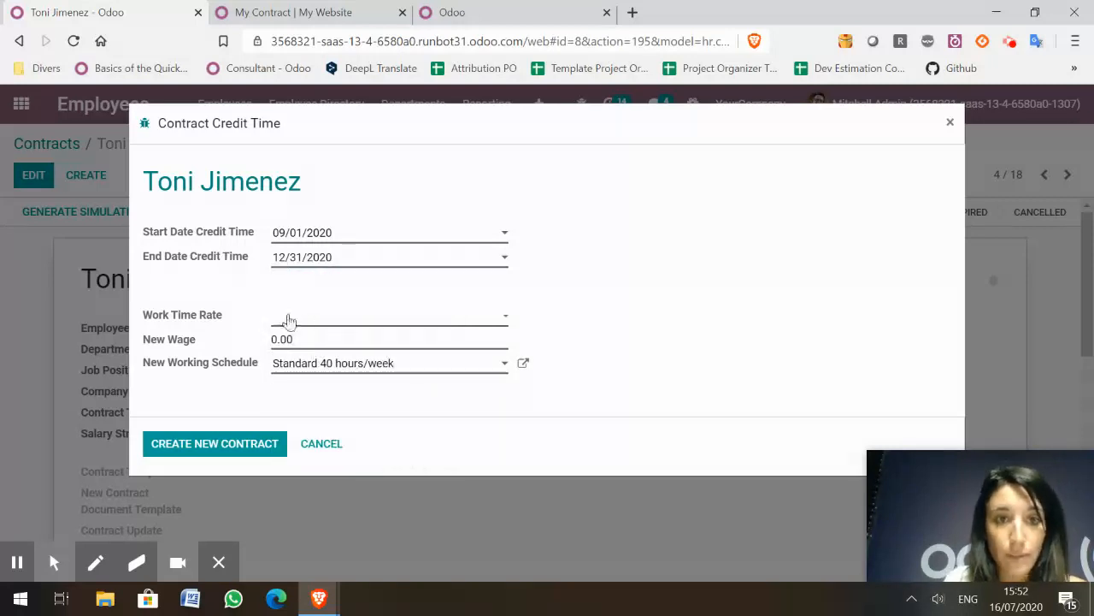
# Step: Set the work time rate to 4/5 and create the new credit time contract
pyautogui.click(315, 321)
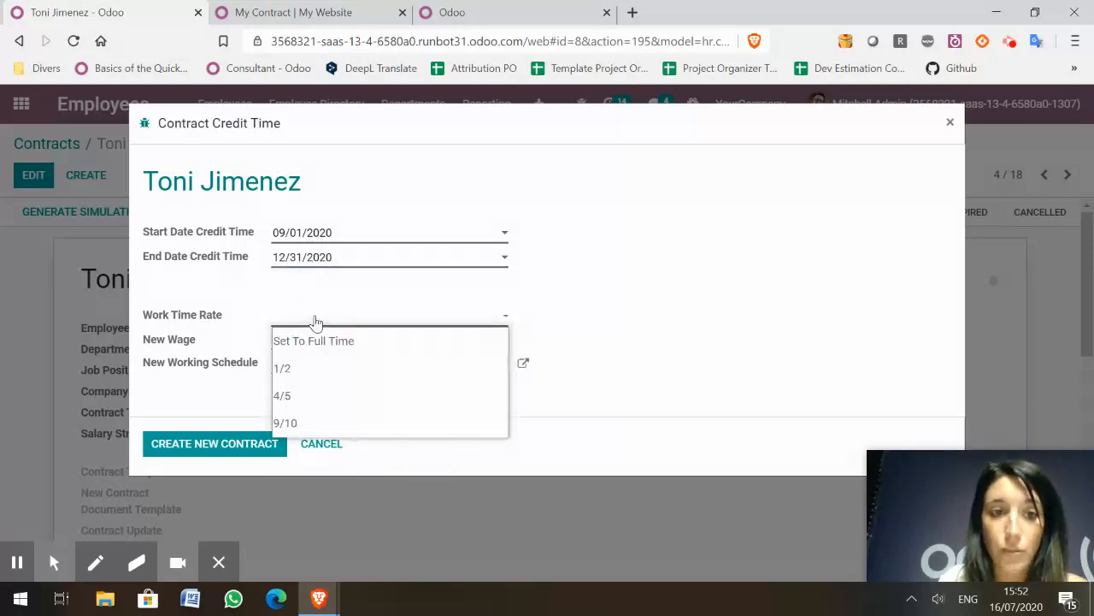
pyautogui.click(315, 396)
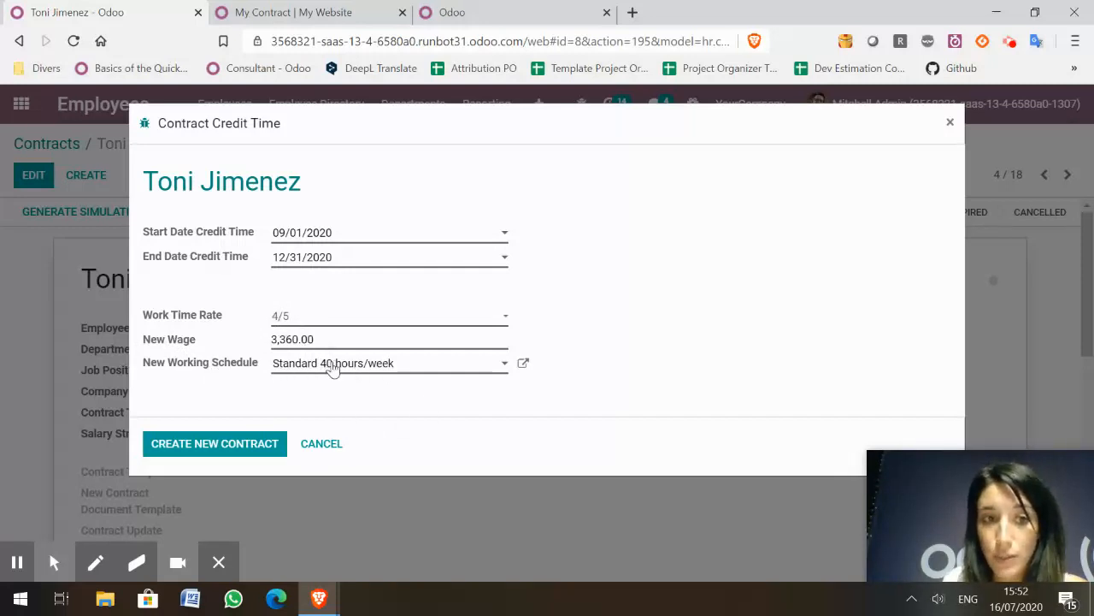
pyautogui.click(205, 446)
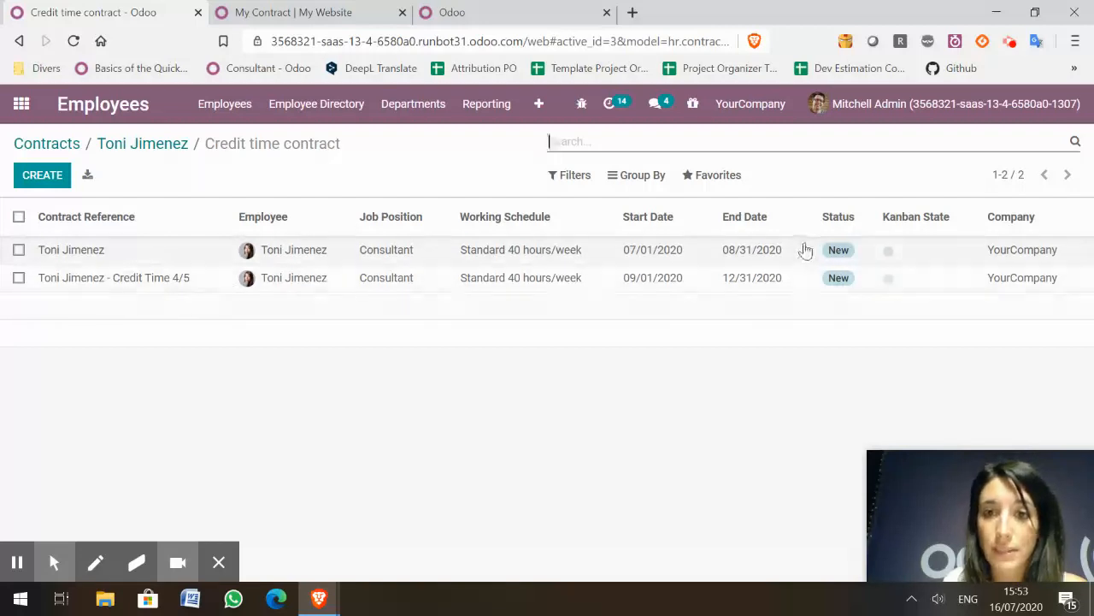
# Step: Open a blank vehicle model form in the Fleet app's configuration and examine the available vehicle types
pyautogui.click(3, 112)
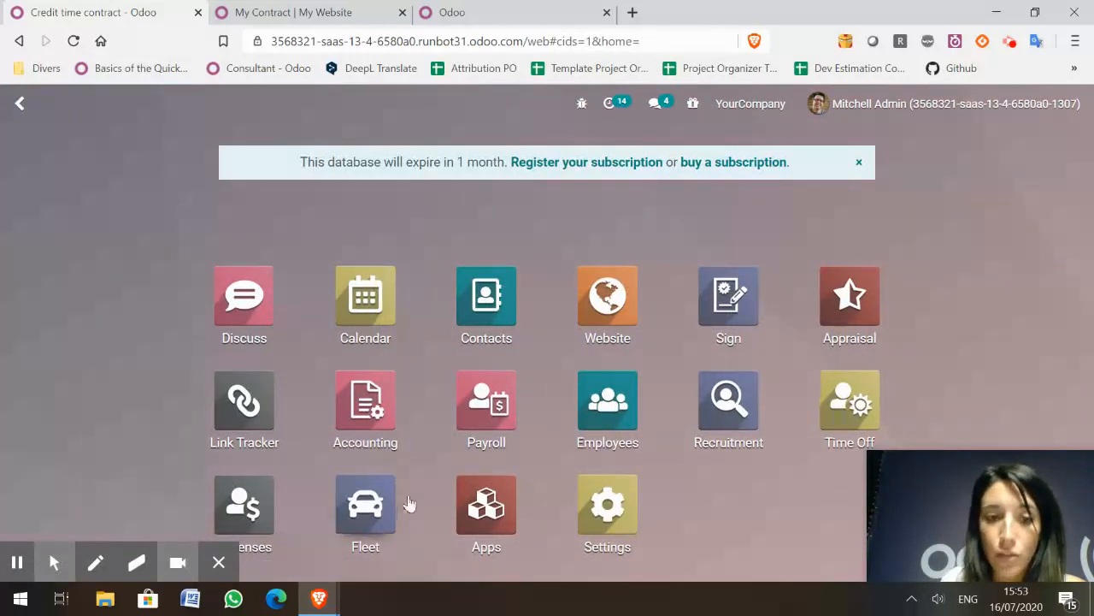
pyautogui.click(368, 509)
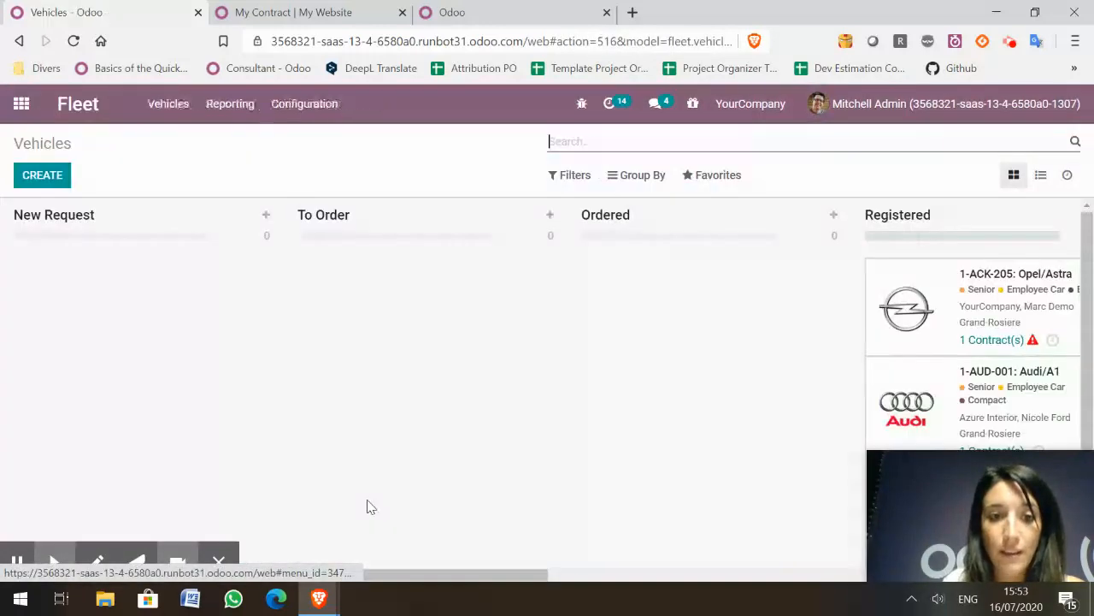
pyautogui.click(314, 113)
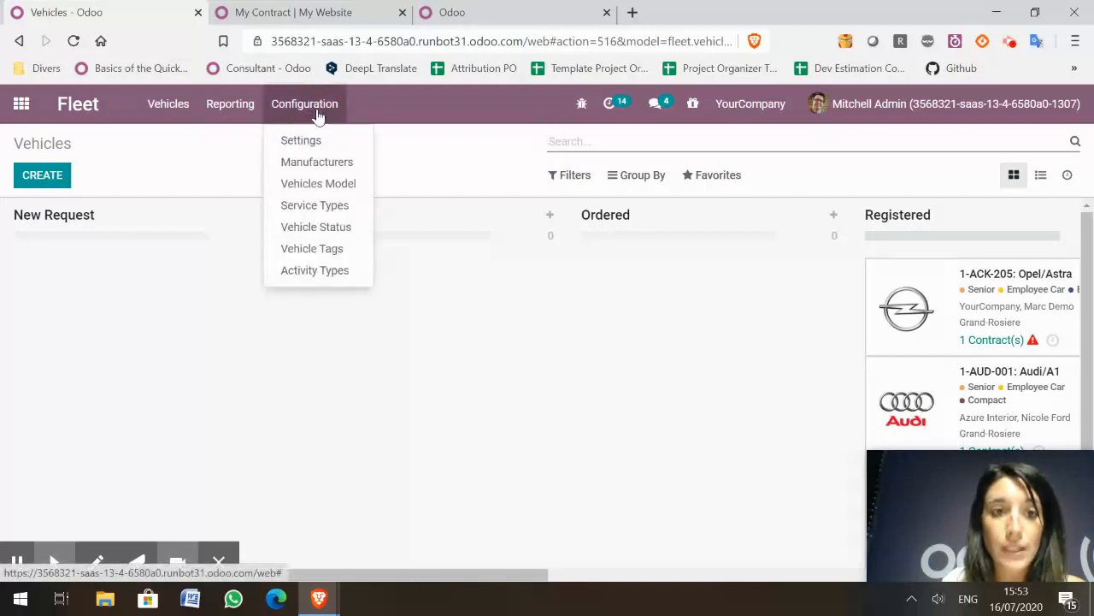
pyautogui.click(318, 190)
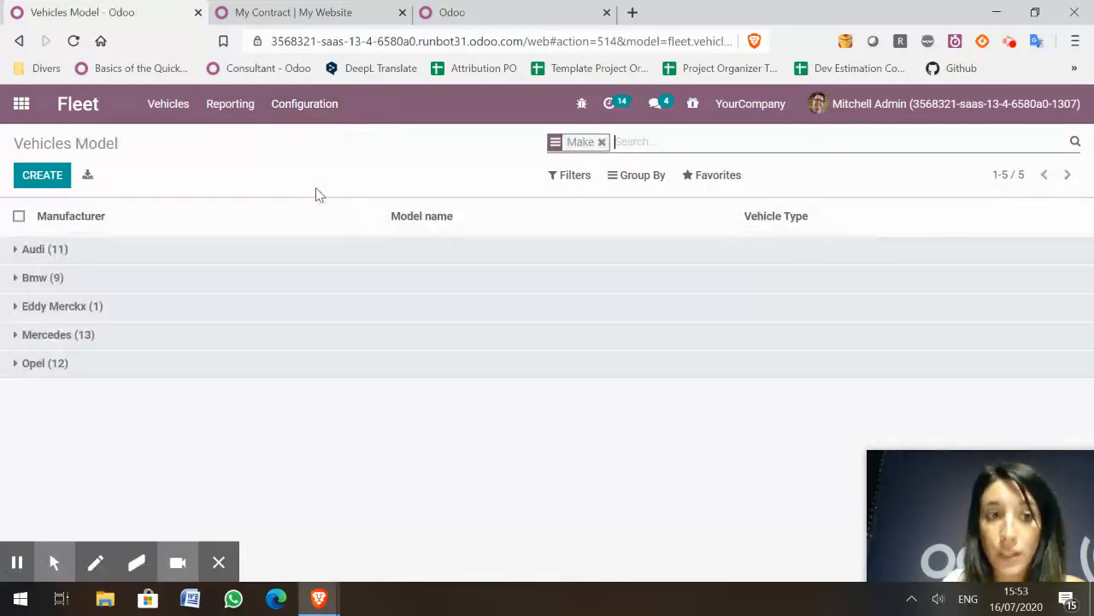
pyautogui.click(43, 175)
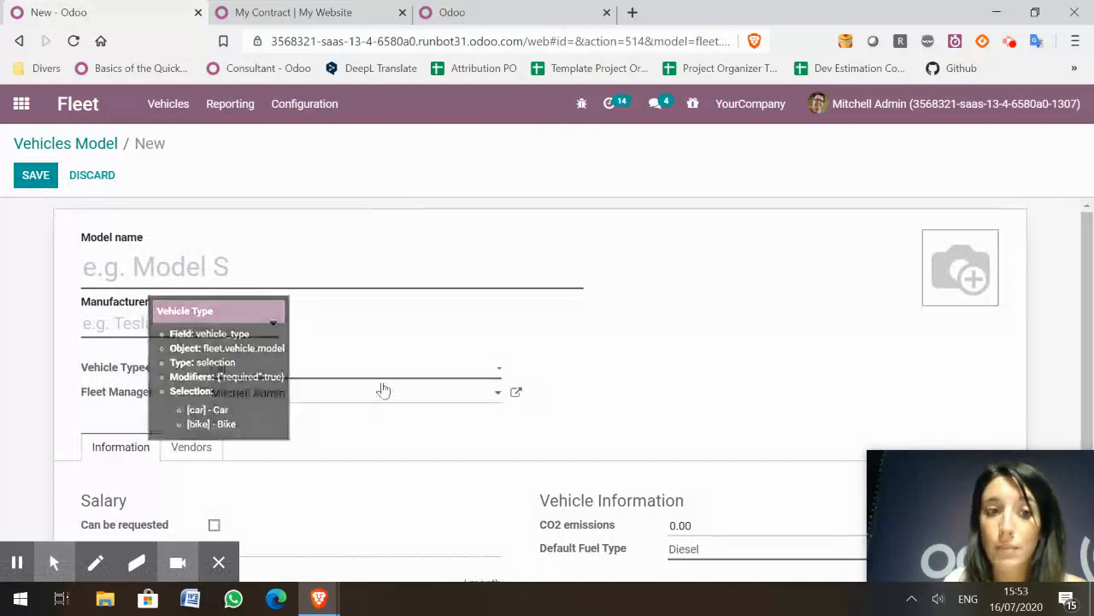
pyautogui.click(276, 375)
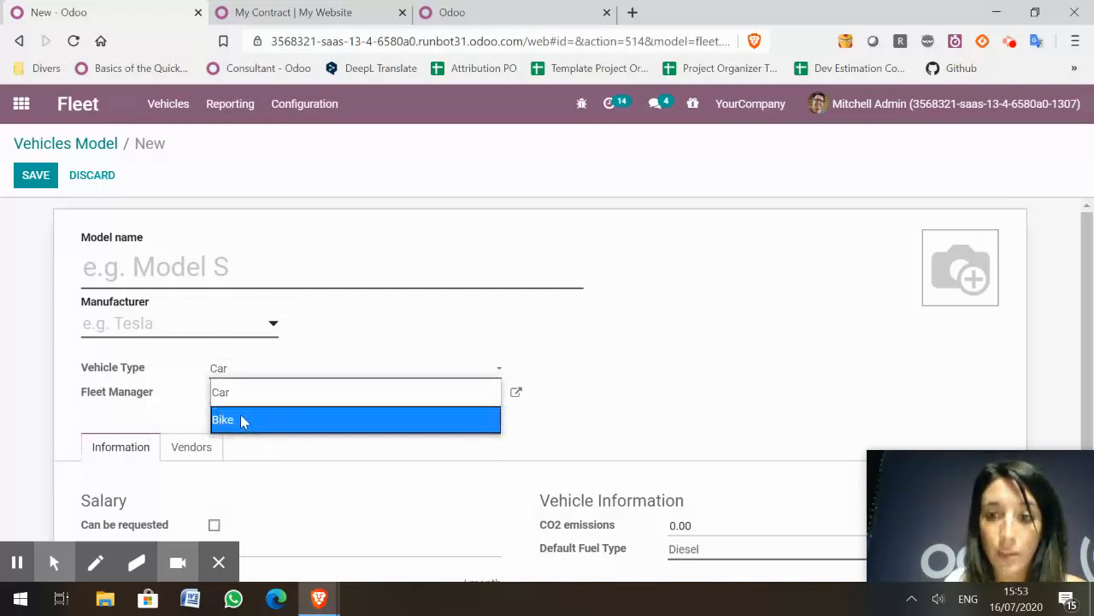
pyautogui.click(83, 421)
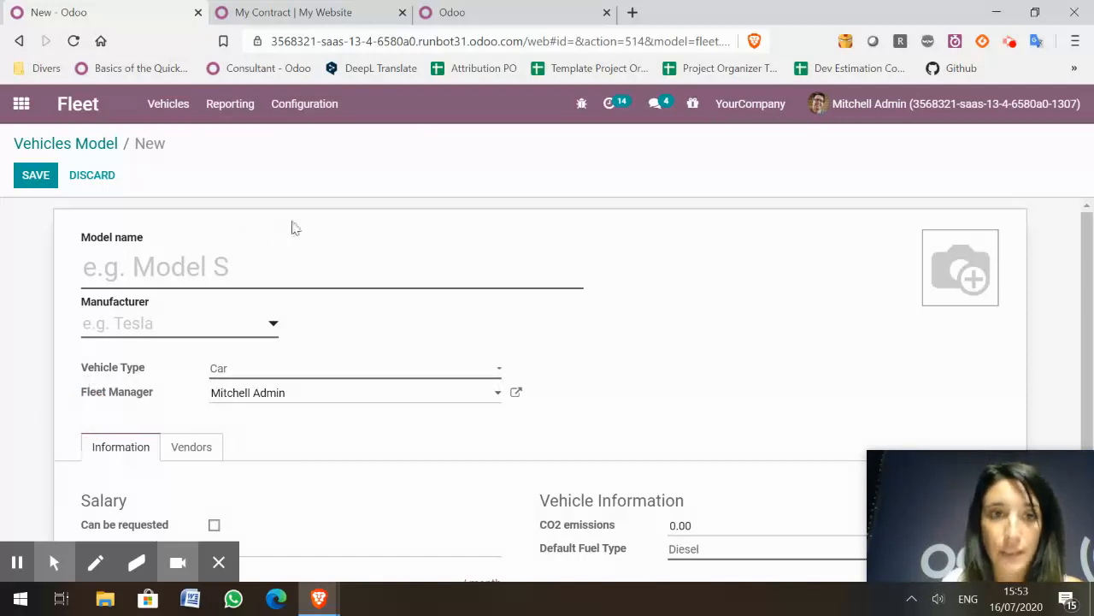
# Step: Go to the fleet services and view the 05/14/2020 repair and maintenance record for the Opel Corsa
pyautogui.click(170, 116)
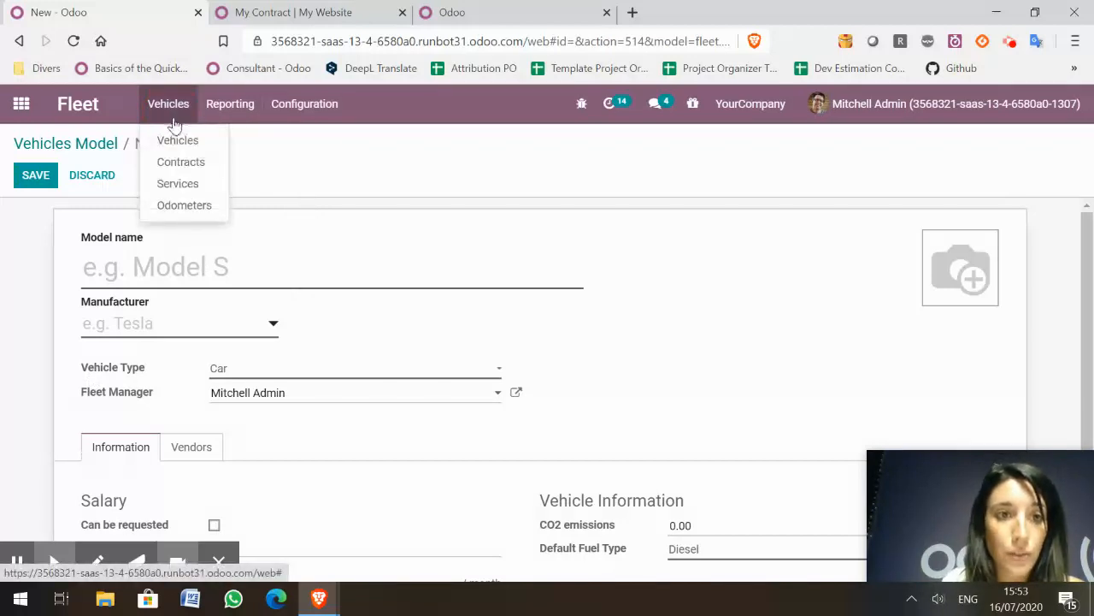
pyautogui.click(179, 184)
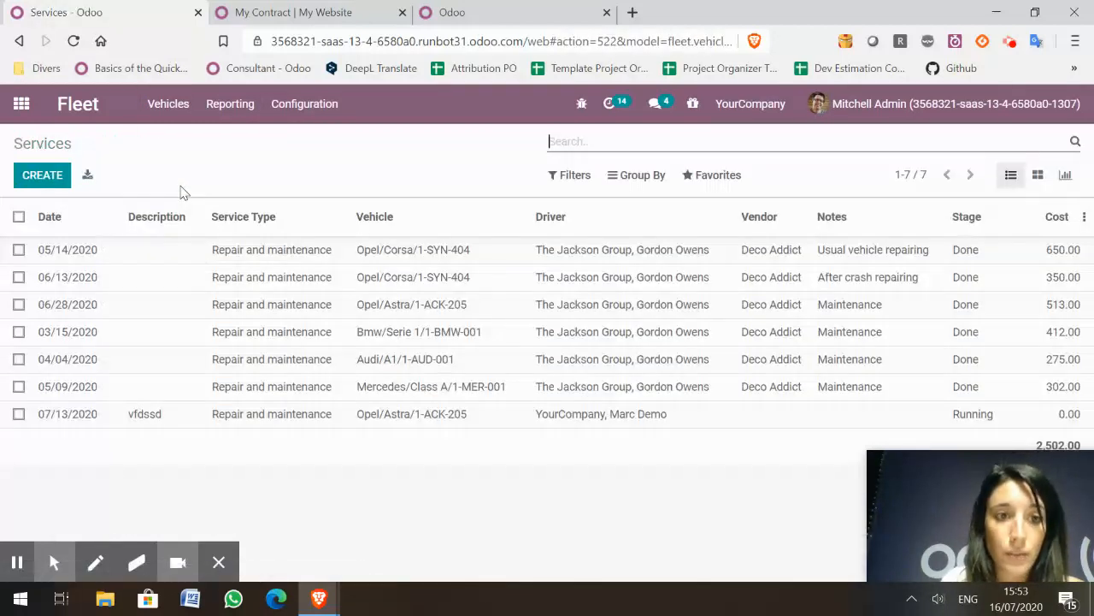
pyautogui.click(159, 253)
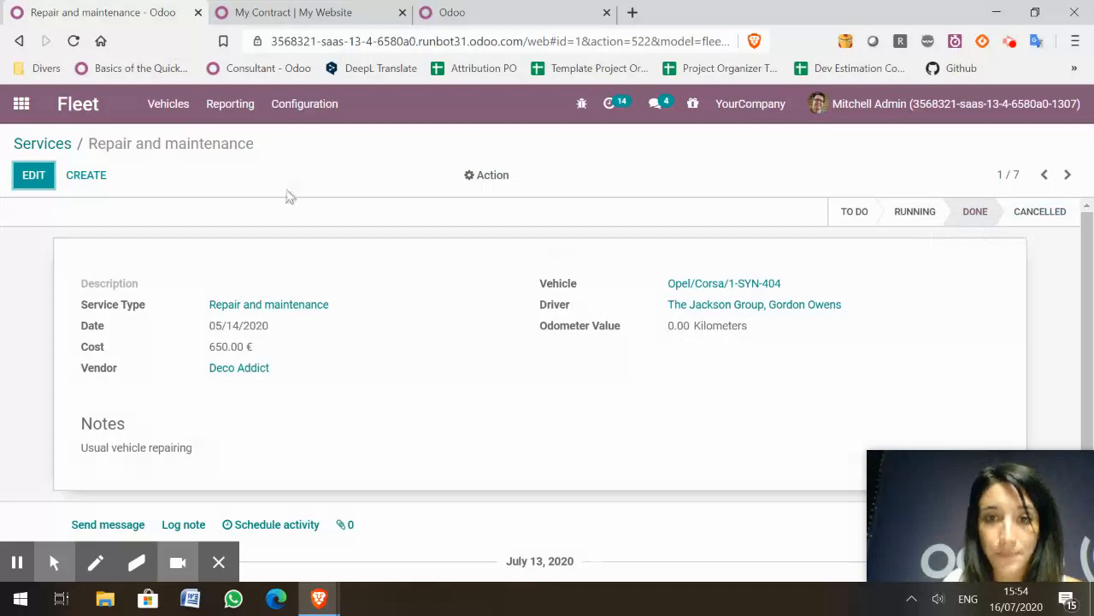
# Step: In the Appraisal app, open the Professional Services appraisal due 03/13/2021 and review its employee and manager feedback questions
pyautogui.click(20, 106)
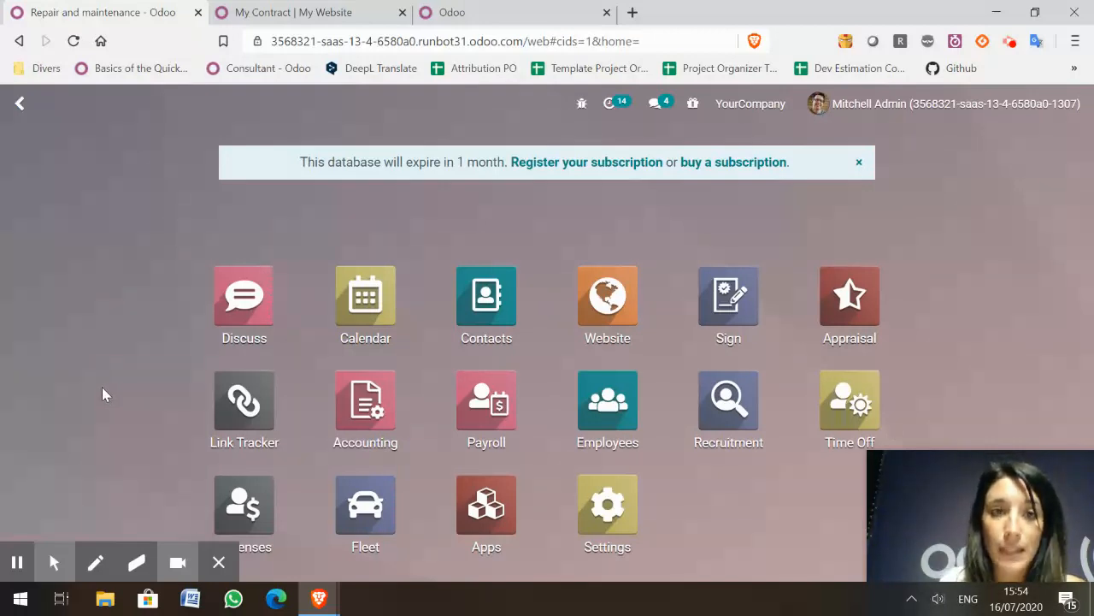
pyautogui.click(849, 301)
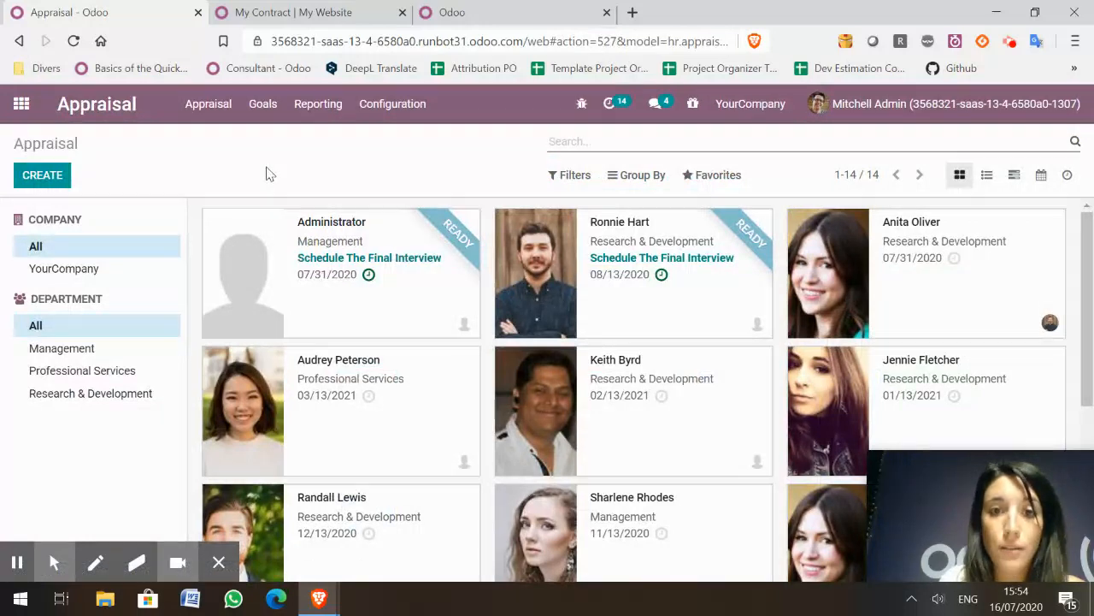
pyautogui.click(408, 419)
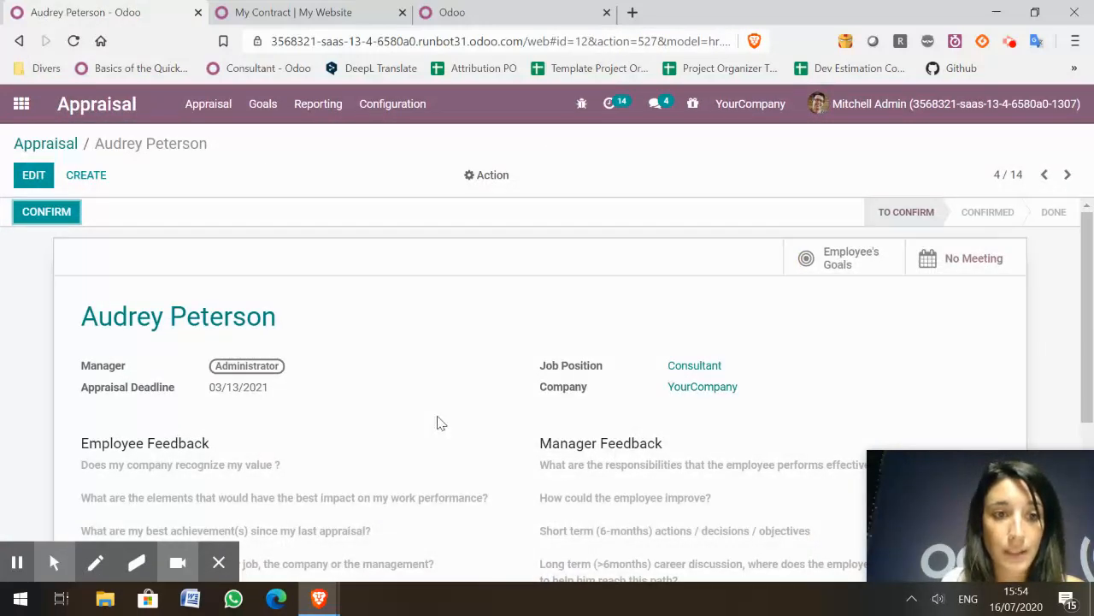
pyautogui.scroll(-1, 440, 423)
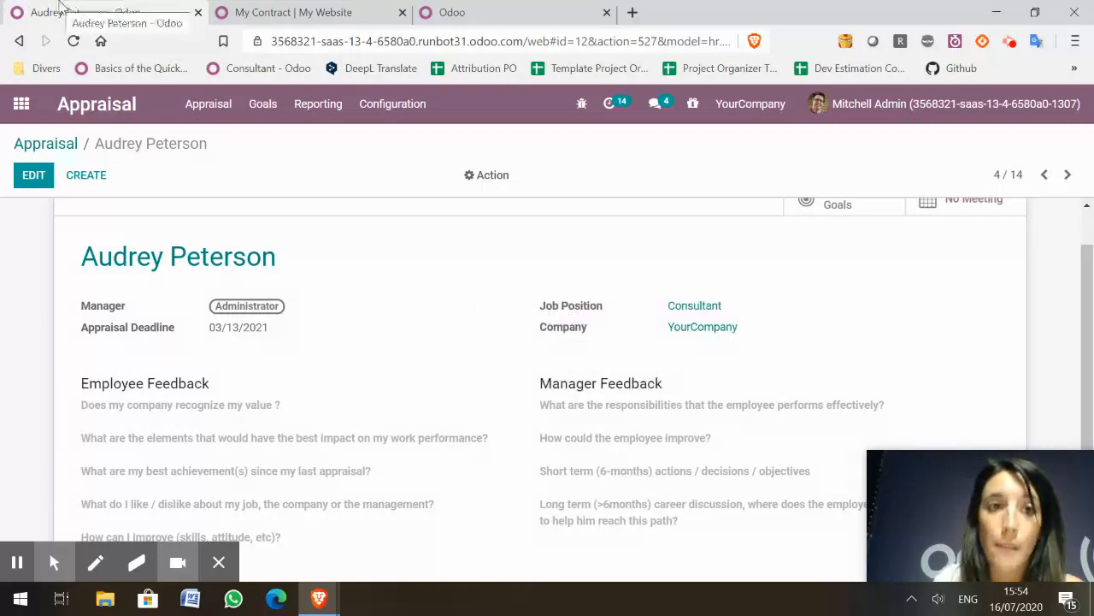
# Step: Open the Consultant job position in the Recruitment configuration and review its appraisal feedback templates
pyautogui.click(19, 103)
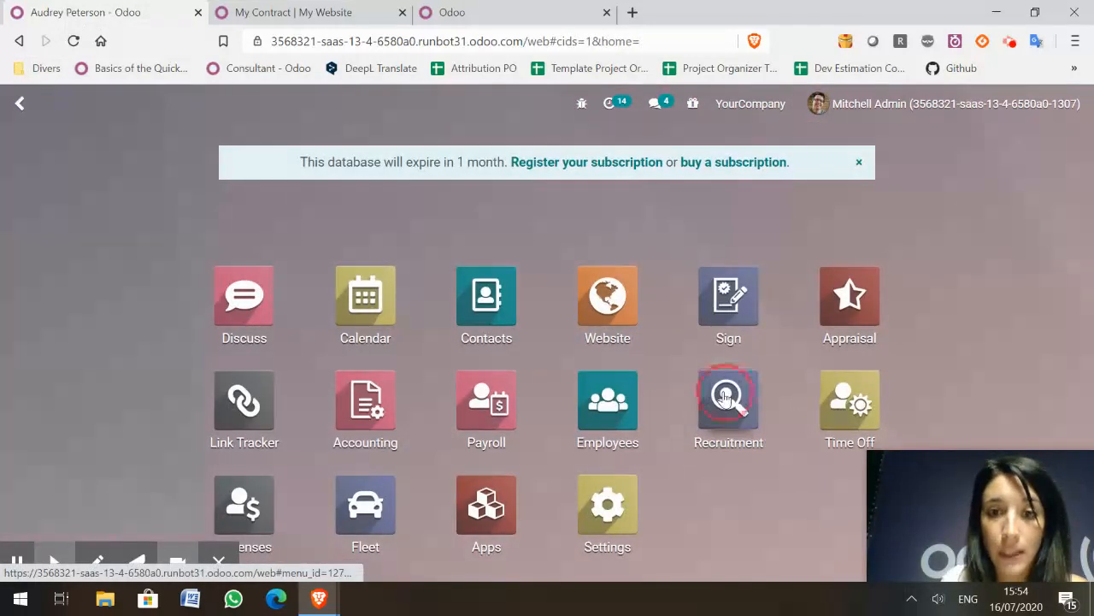
pyautogui.click(729, 402)
pyautogui.click(386, 103)
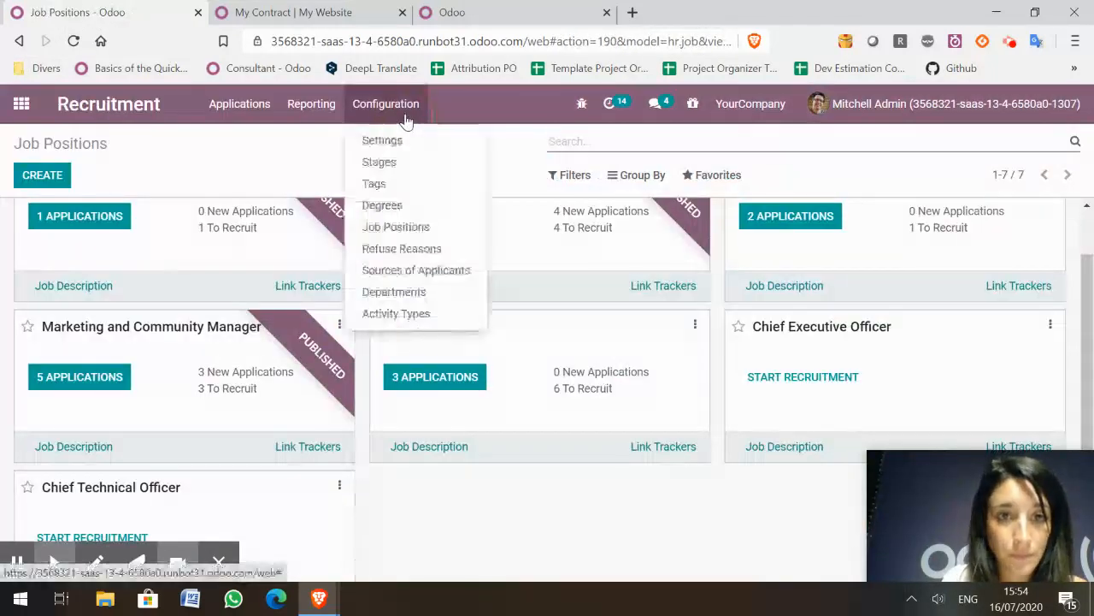
pyautogui.click(417, 225)
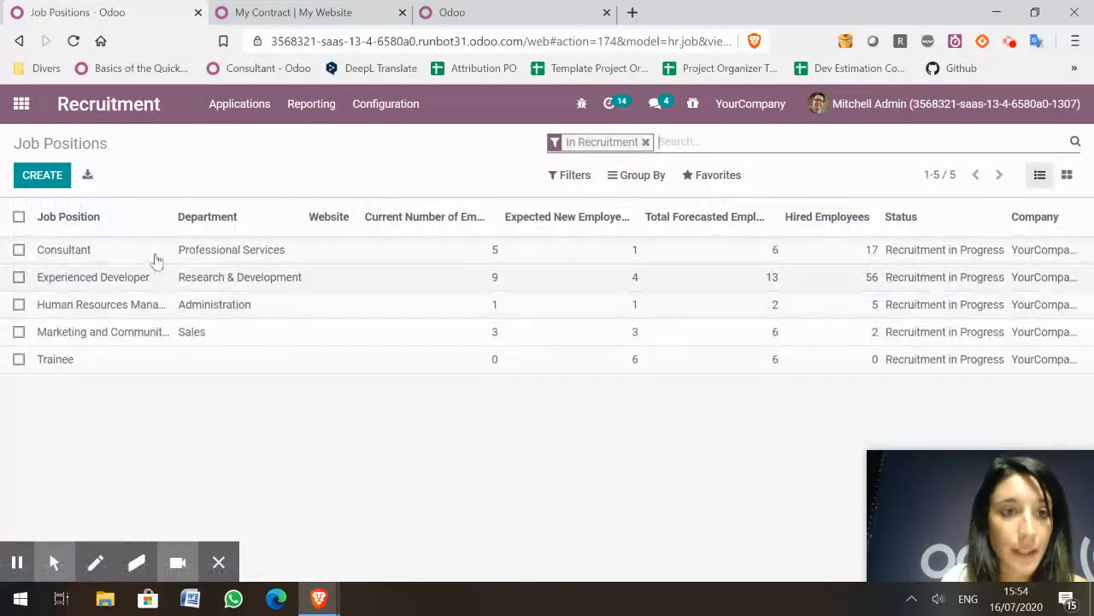
pyautogui.click(85, 255)
pyautogui.scroll(-3, 382, 445)
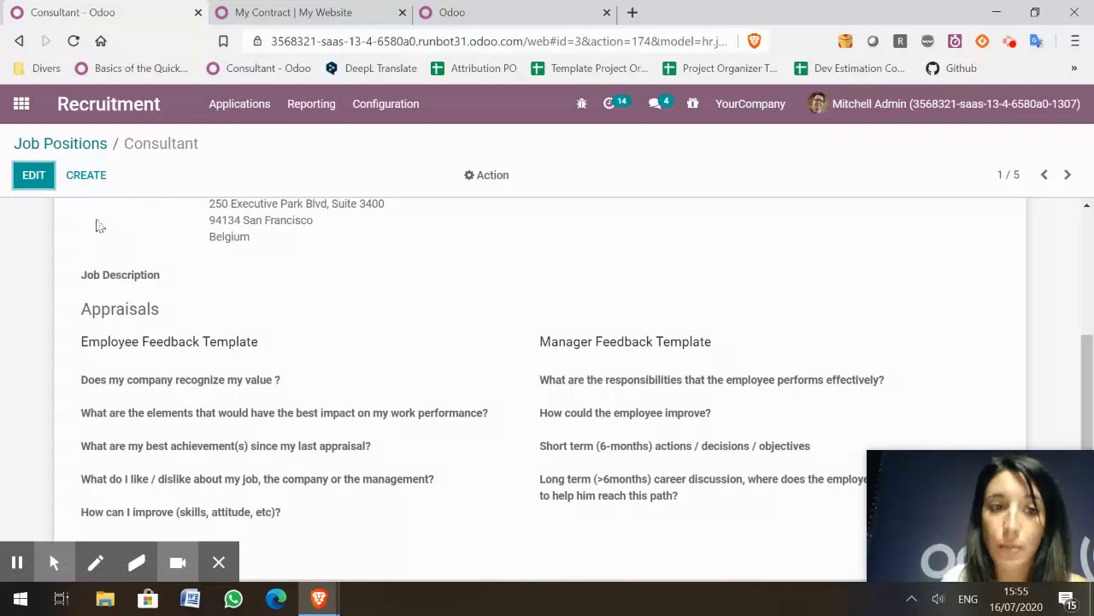
# Step: Reopen the Professional Services appraisal due 03/13/2021 from the Appraisal app and examine its feedback sections in edit mode
pyautogui.click(10, 107)
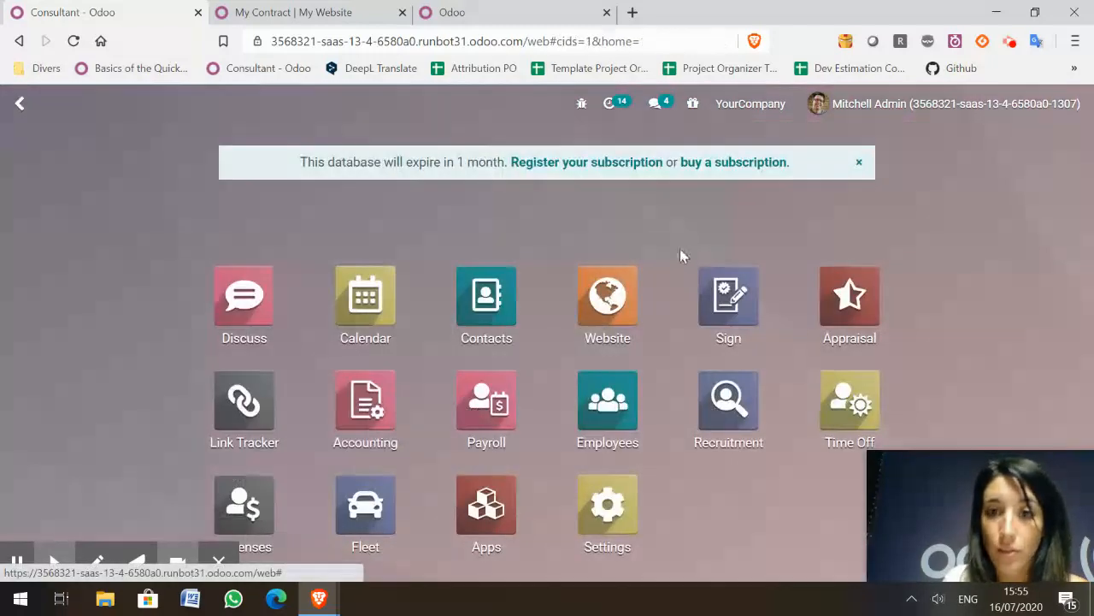
pyautogui.click(853, 333)
pyautogui.click(402, 413)
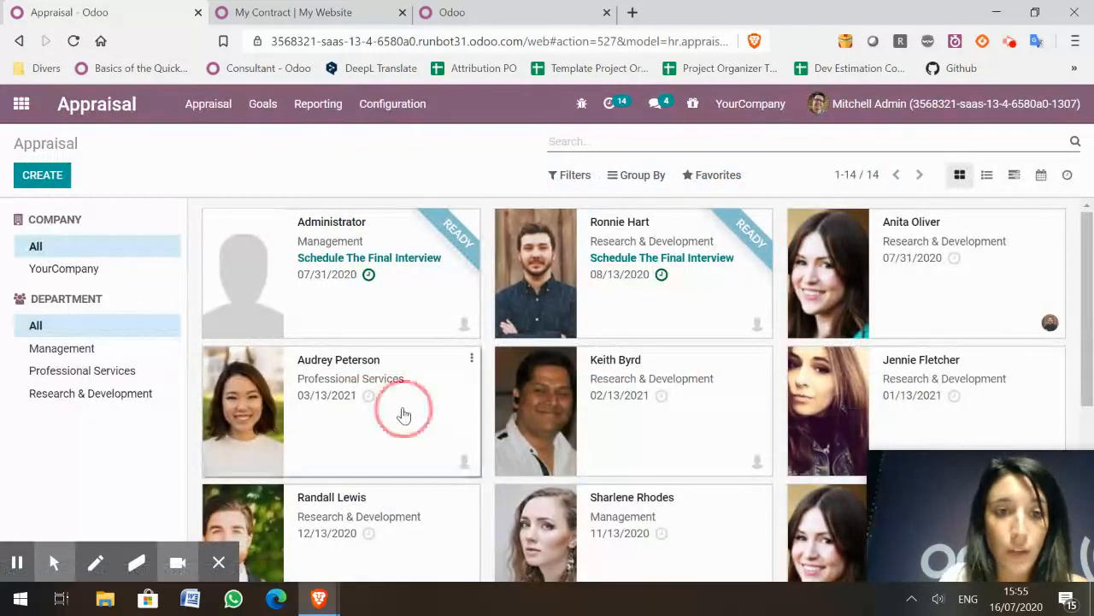
pyautogui.scroll(-1, 406, 415)
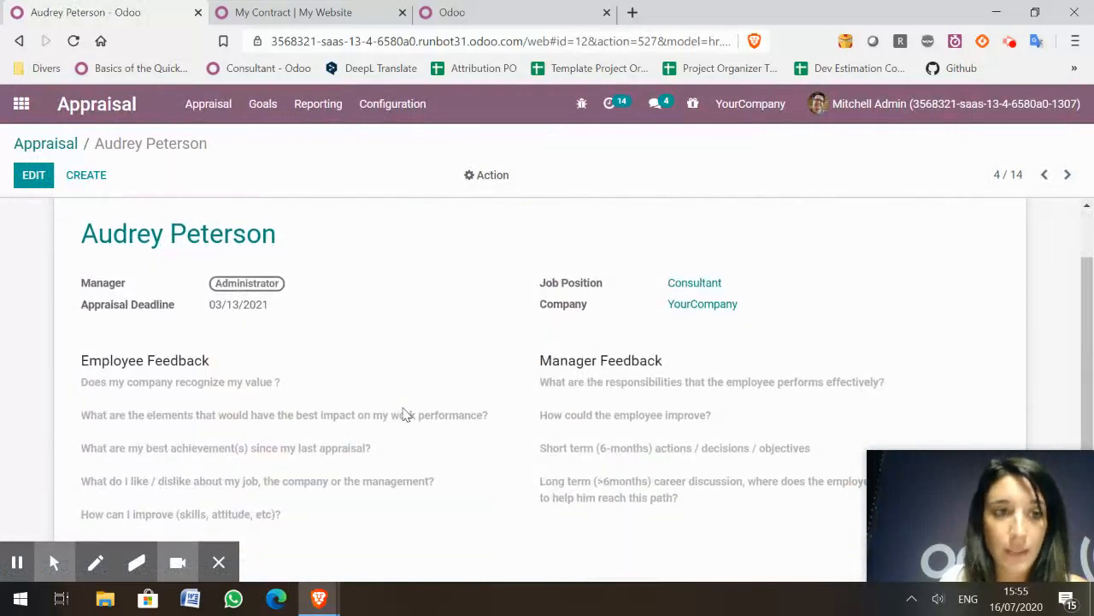
pyautogui.click(34, 174)
pyautogui.scroll(-1, 379, 446)
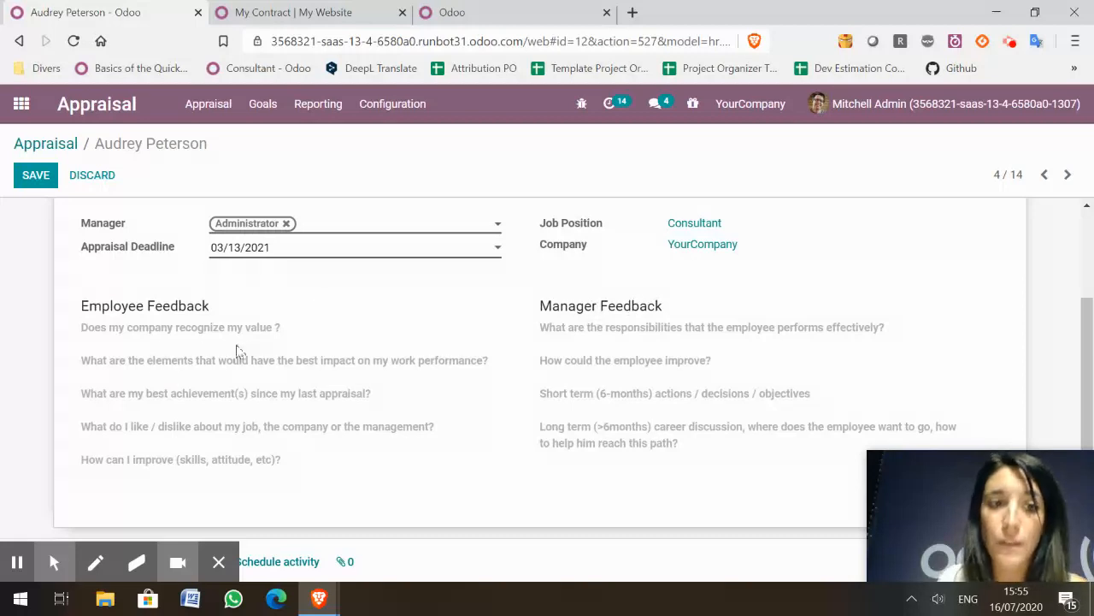
pyautogui.moveTo(248, 365)
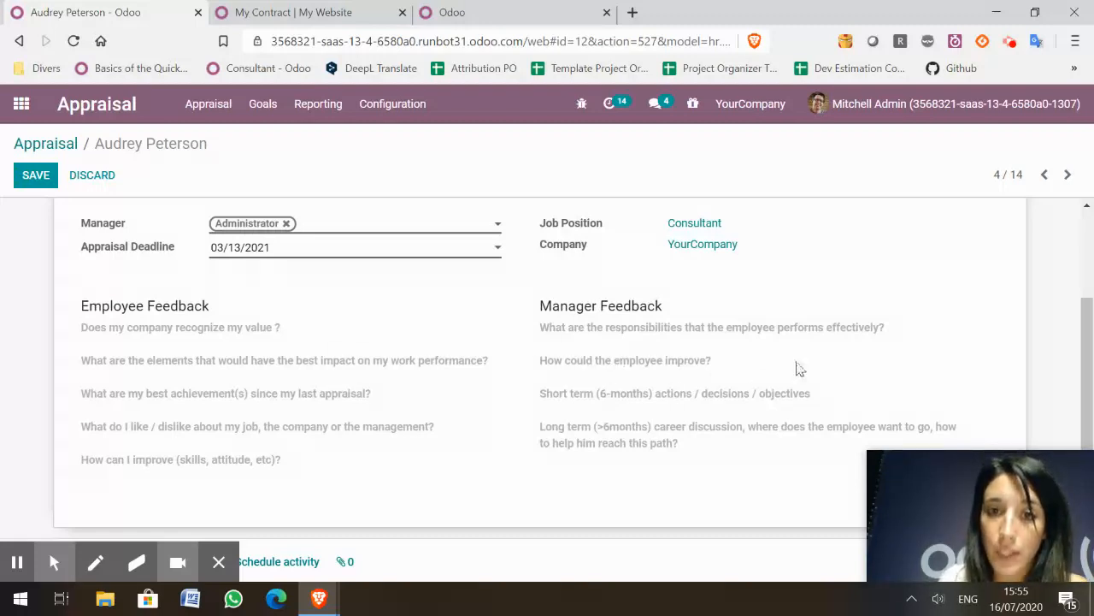
pyautogui.scroll(3, 874, 267)
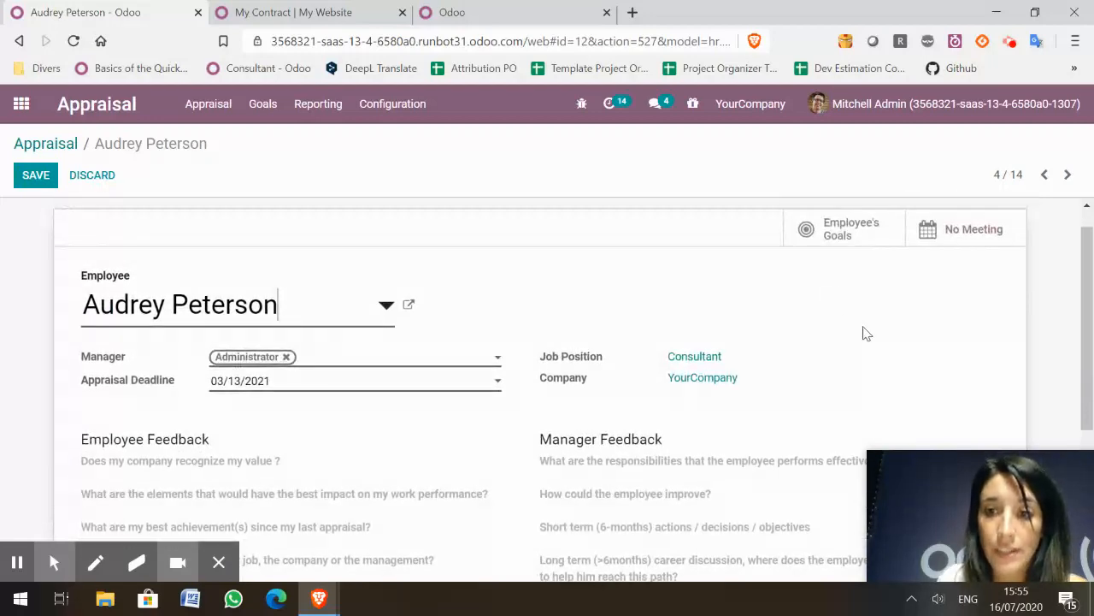
# Step: From the appraisal's employee goals, start a new goal named "Improve soft skills" with its progression at 75 %
pyautogui.click(852, 229)
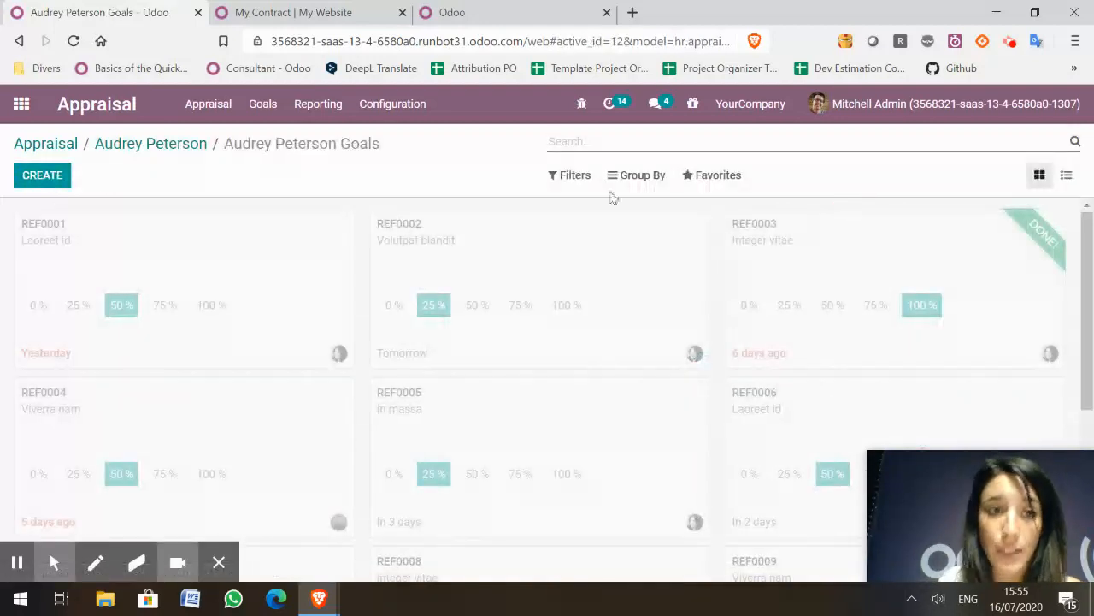
pyautogui.click(31, 176)
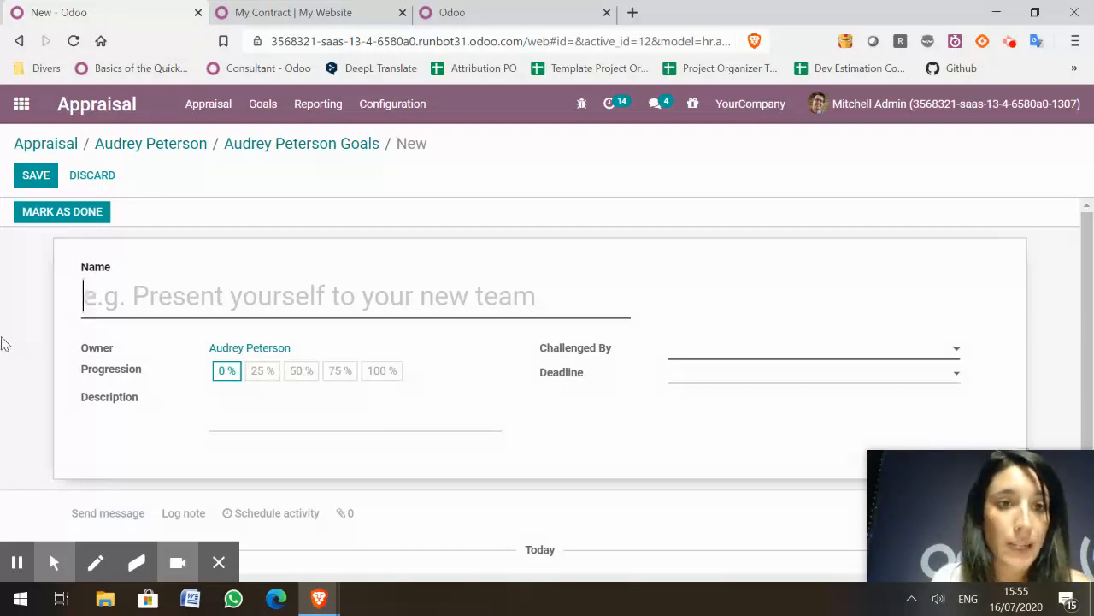
pyautogui.write('Impro')
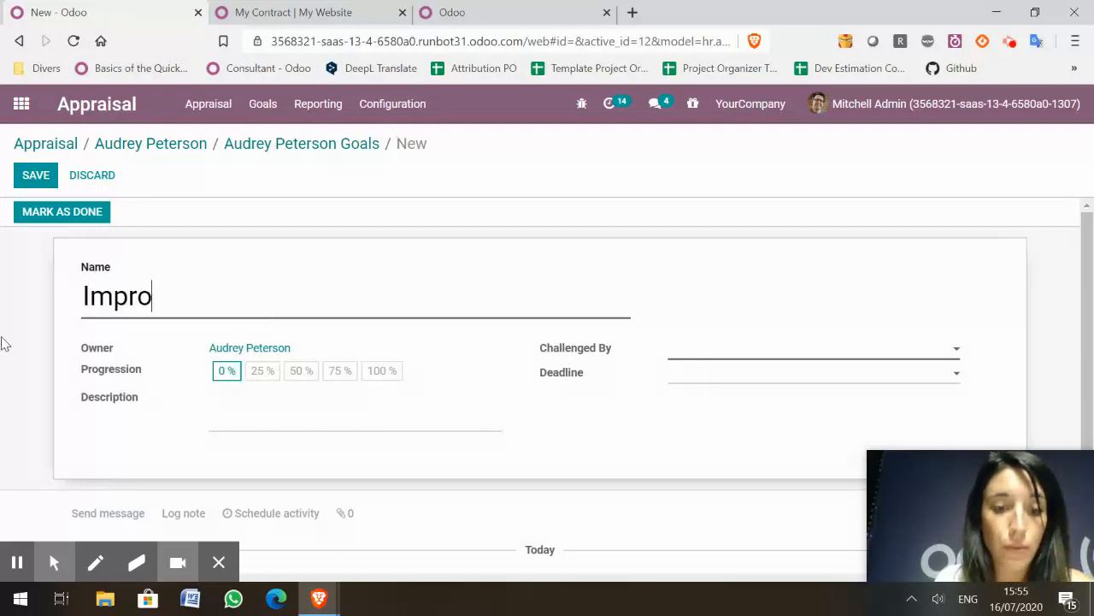
pyautogui.write('ve soft skills')
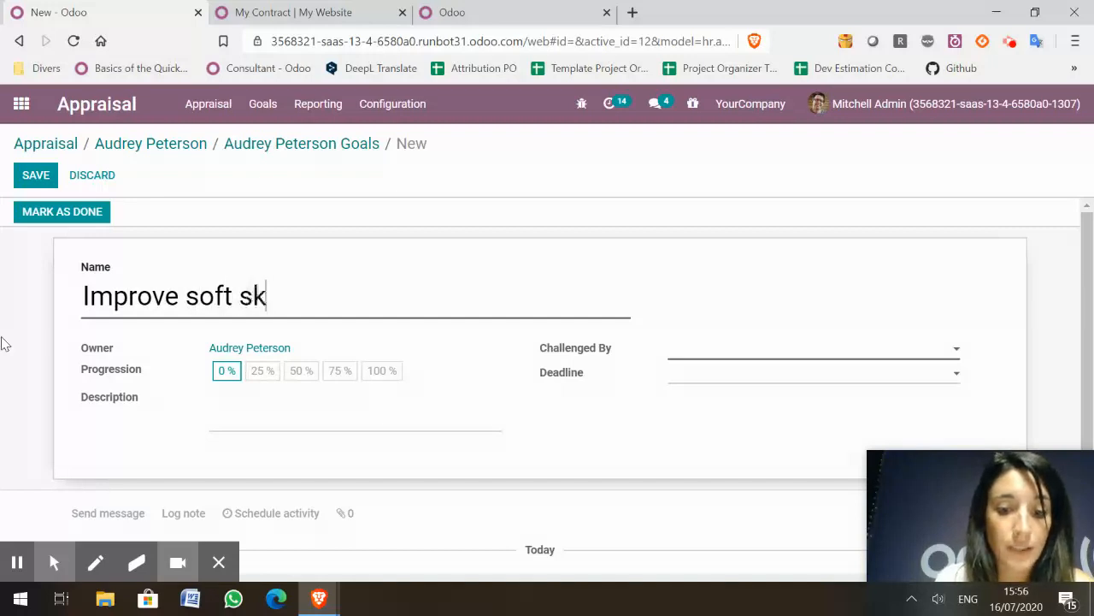
pyautogui.click(339, 374)
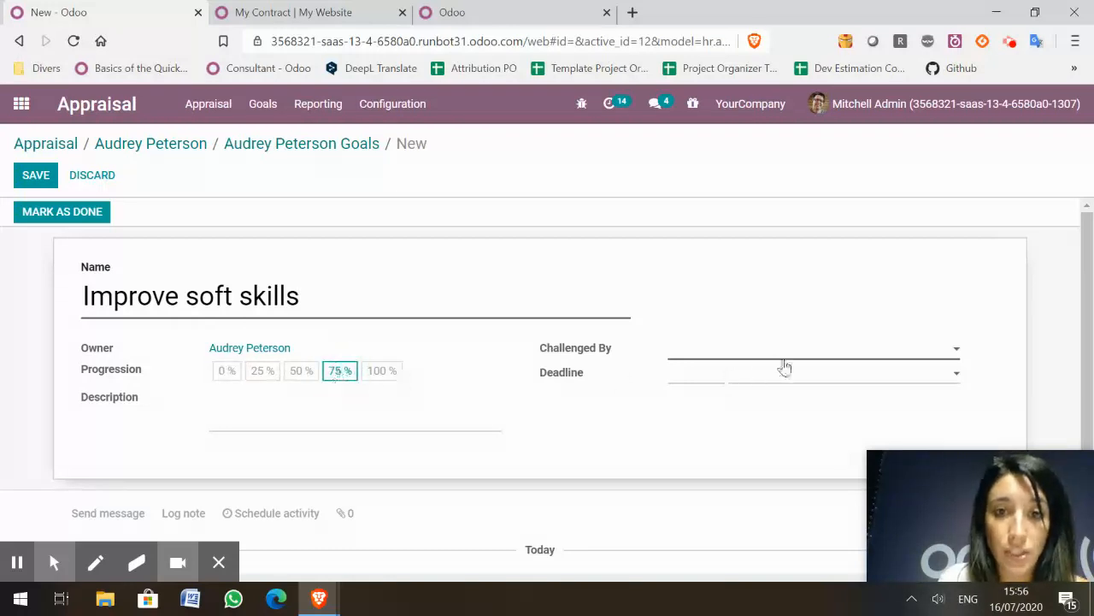
# Step: Set the goal's Challenged By to the first listed employee and its deadline to 12/31/2020, and save the goal
pyautogui.click(737, 355)
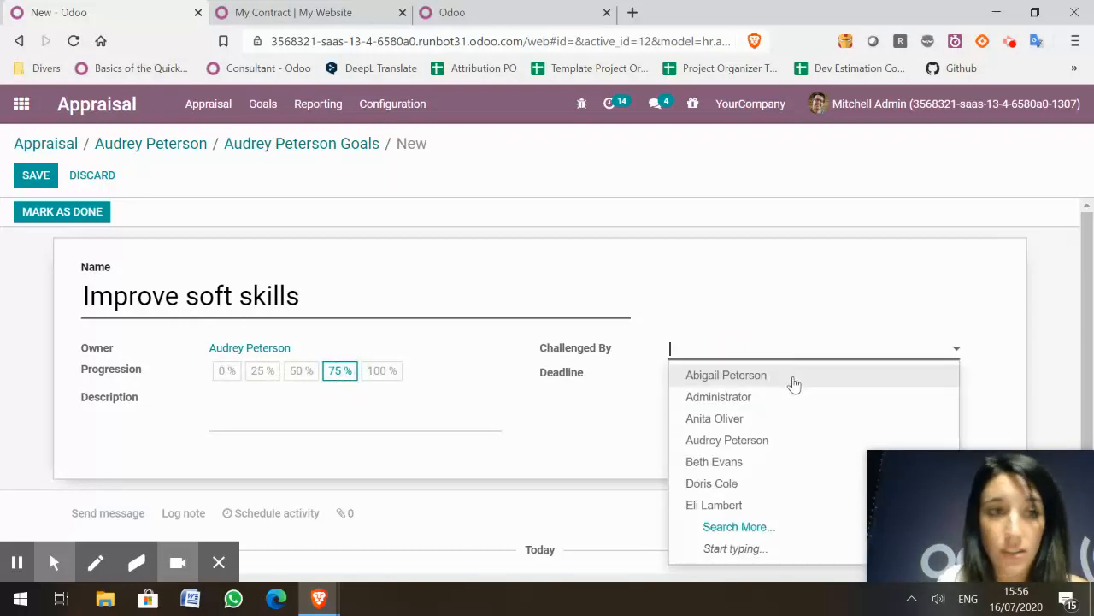
pyautogui.click(754, 377)
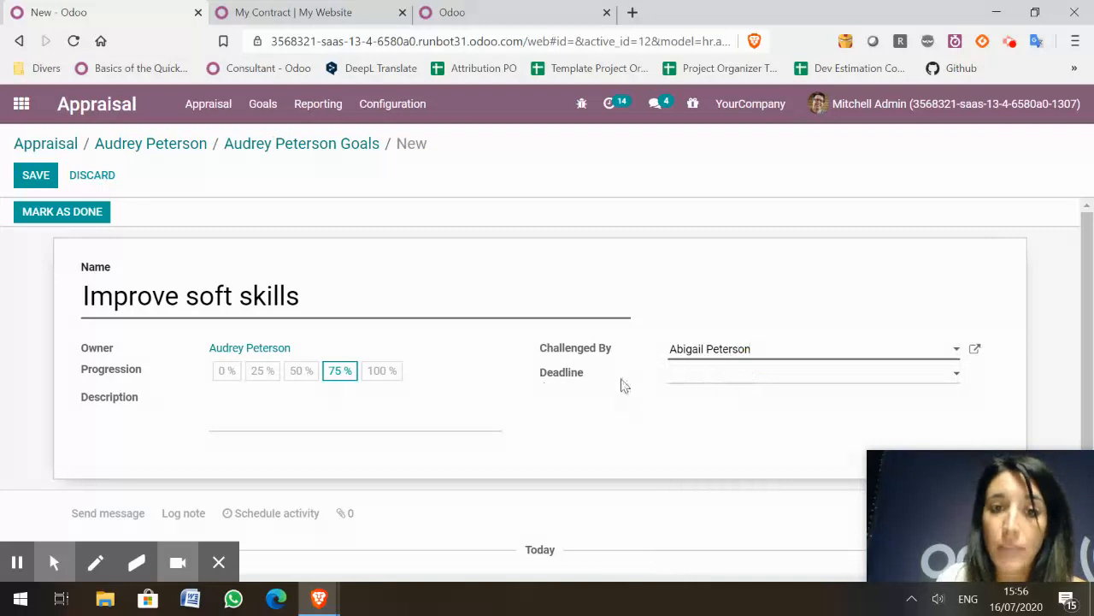
pyautogui.click(710, 374)
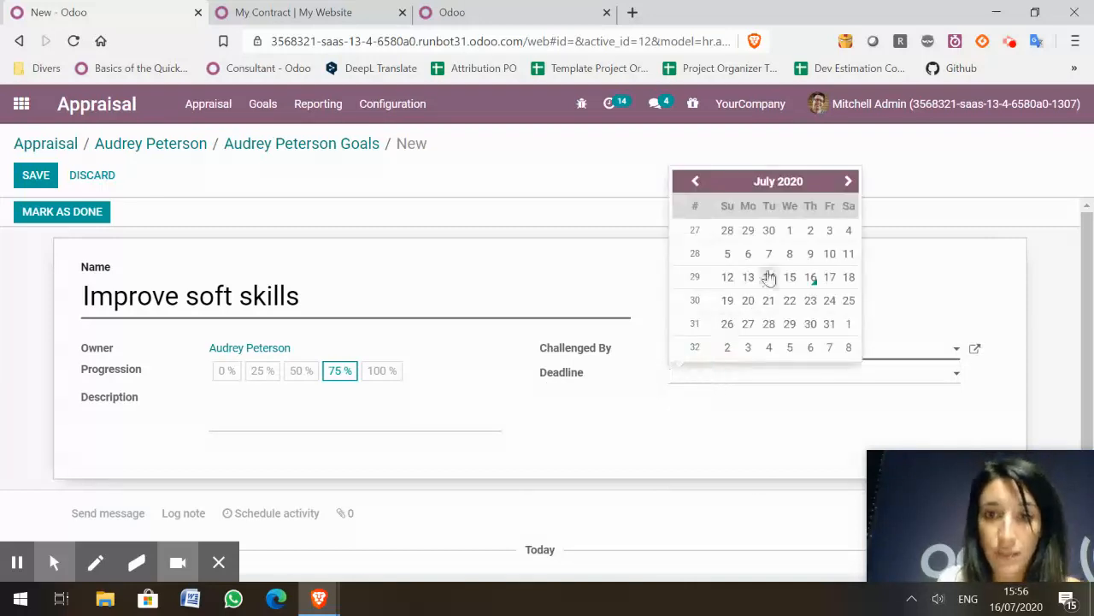
pyautogui.click(848, 181)
pyautogui.click(848, 181)
pyautogui.click(848, 181)
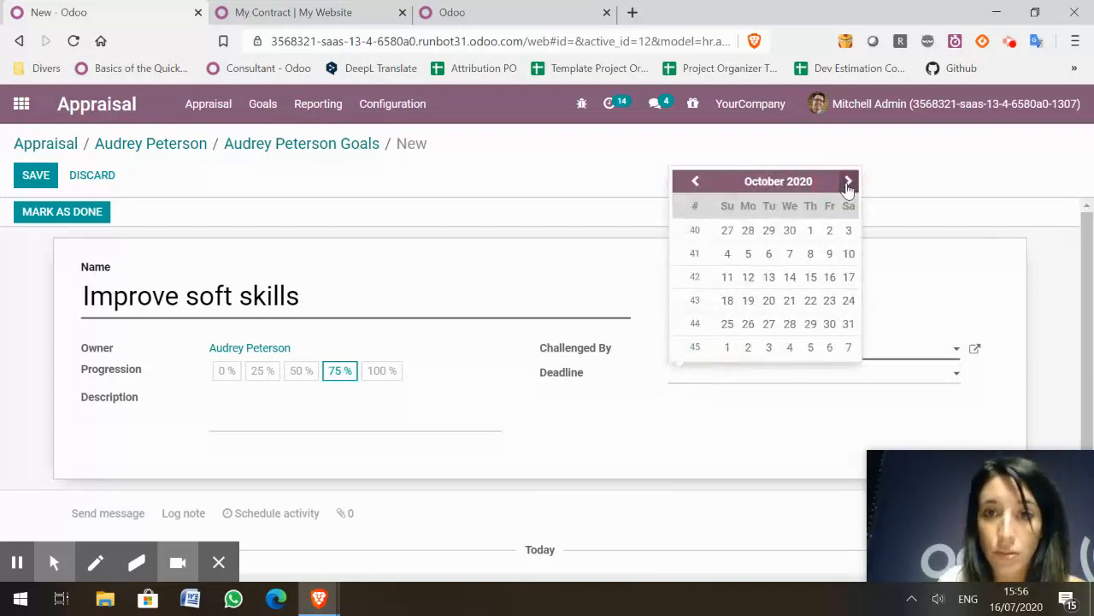
pyautogui.click(848, 181)
pyautogui.click(849, 181)
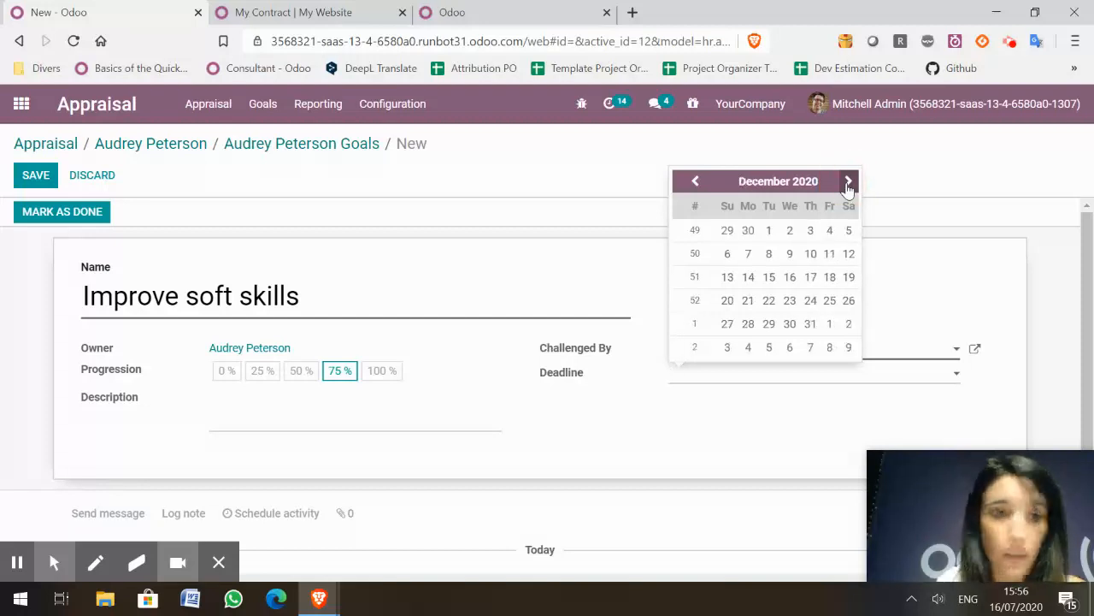
pyautogui.click(810, 323)
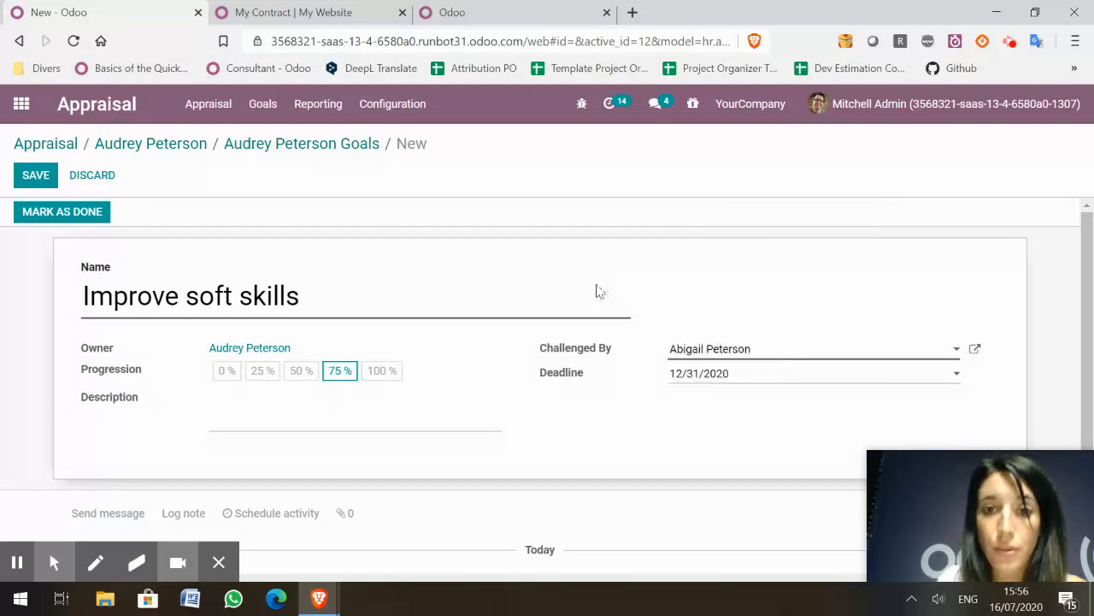
pyautogui.click(36, 175)
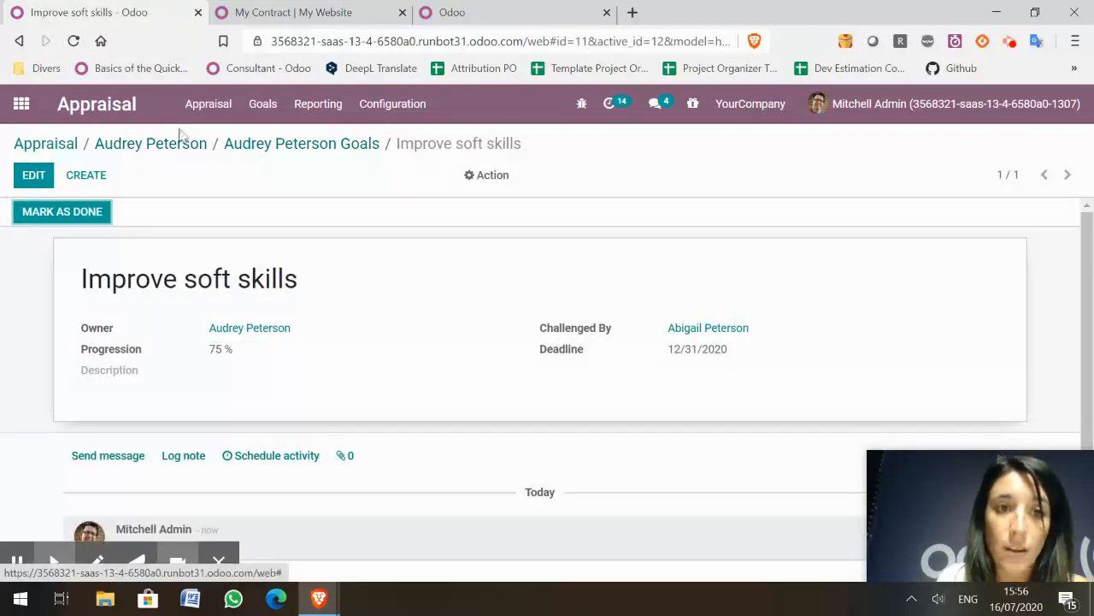
# Step: Return from the saved goal to the employee's appraisal and review its employee and manager feedback questions
pyautogui.click(155, 144)
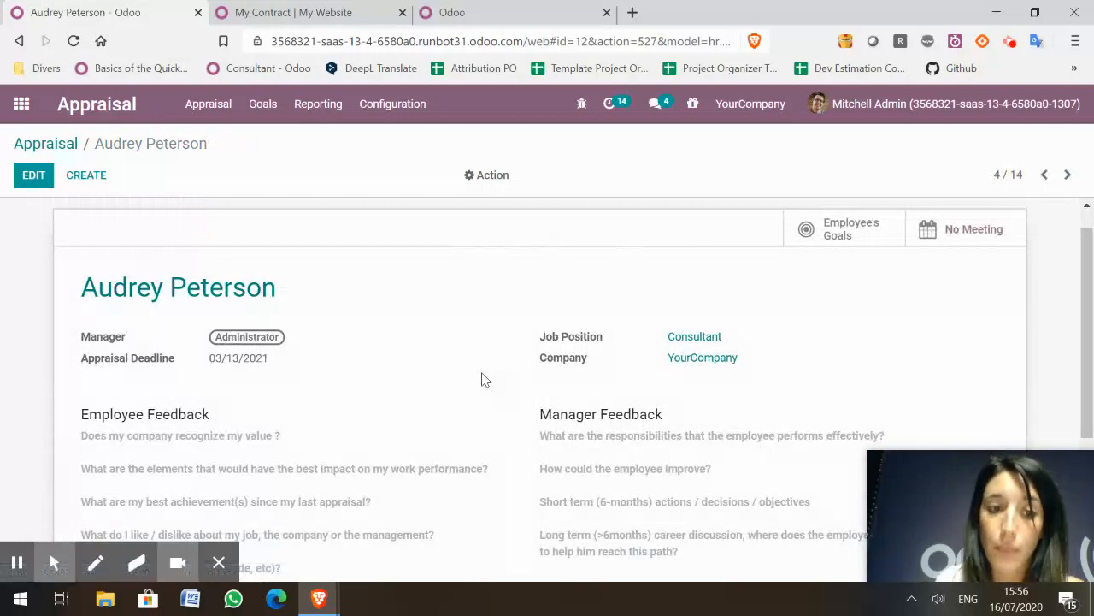
pyautogui.scroll(-1, 490, 450)
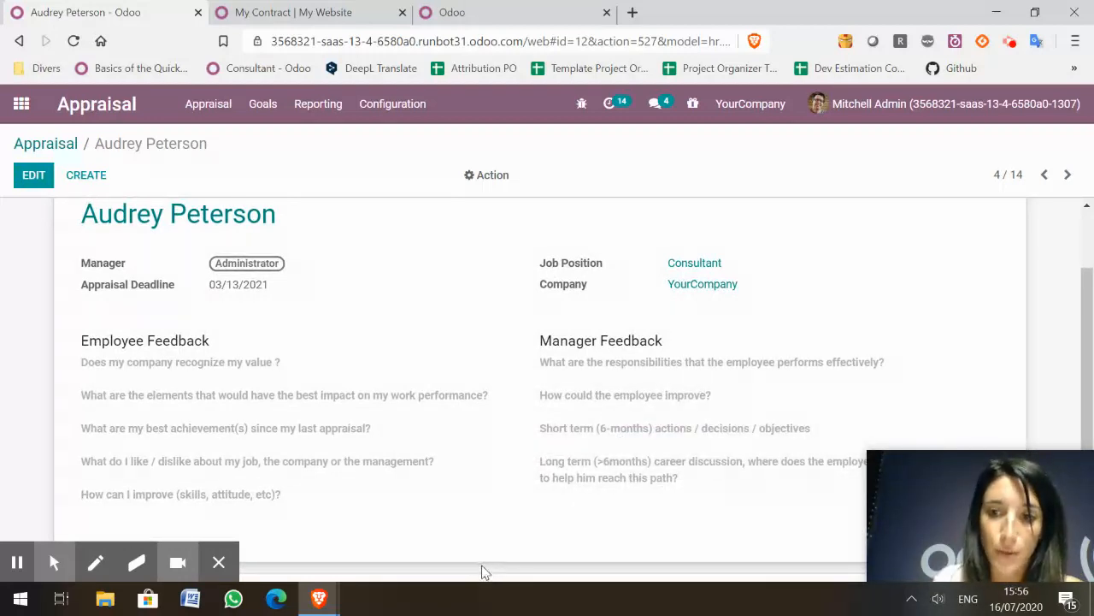
pyautogui.moveTo(318, 598)
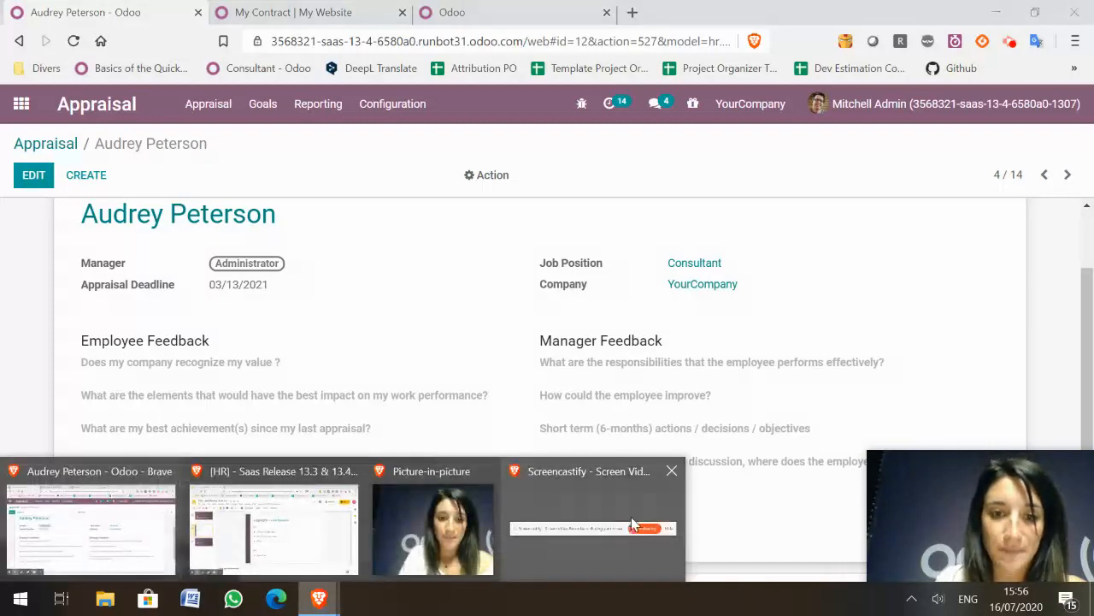